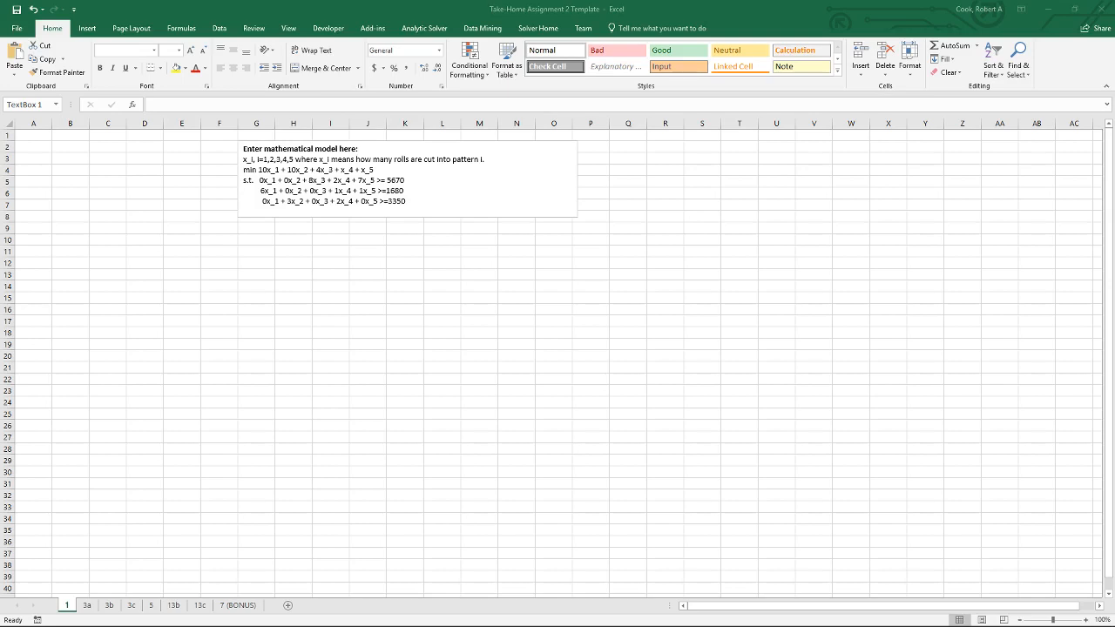
Step: Paste the copied cutting-pattern model layout into sheet 1 starting at cell A1
key(ctrl+c)
click(45, 139)
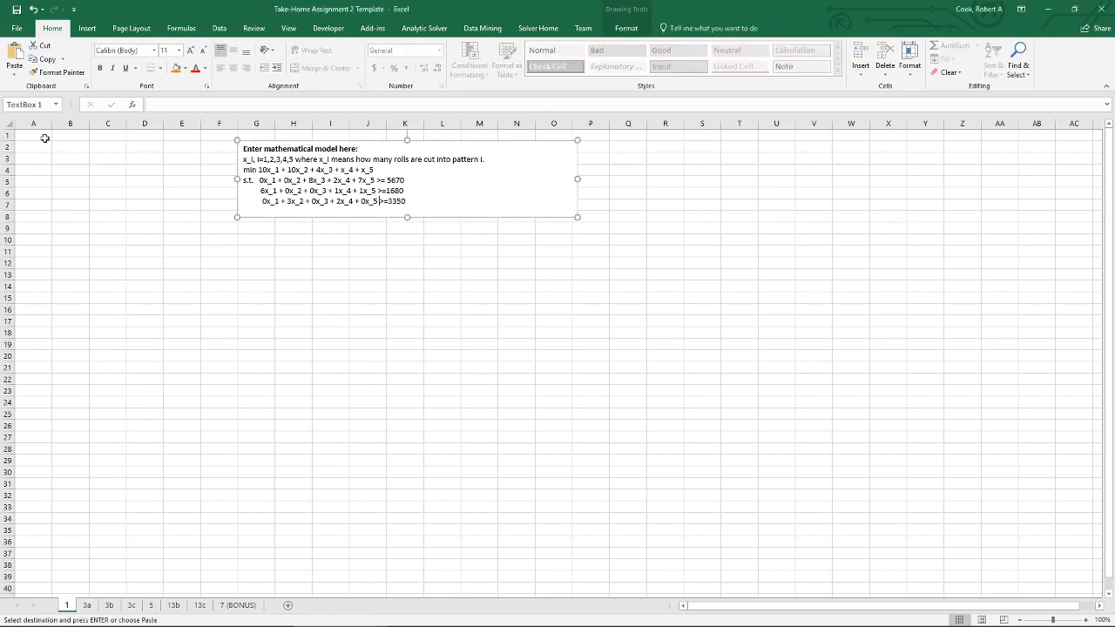
click(38, 135)
key(ctrl+v)
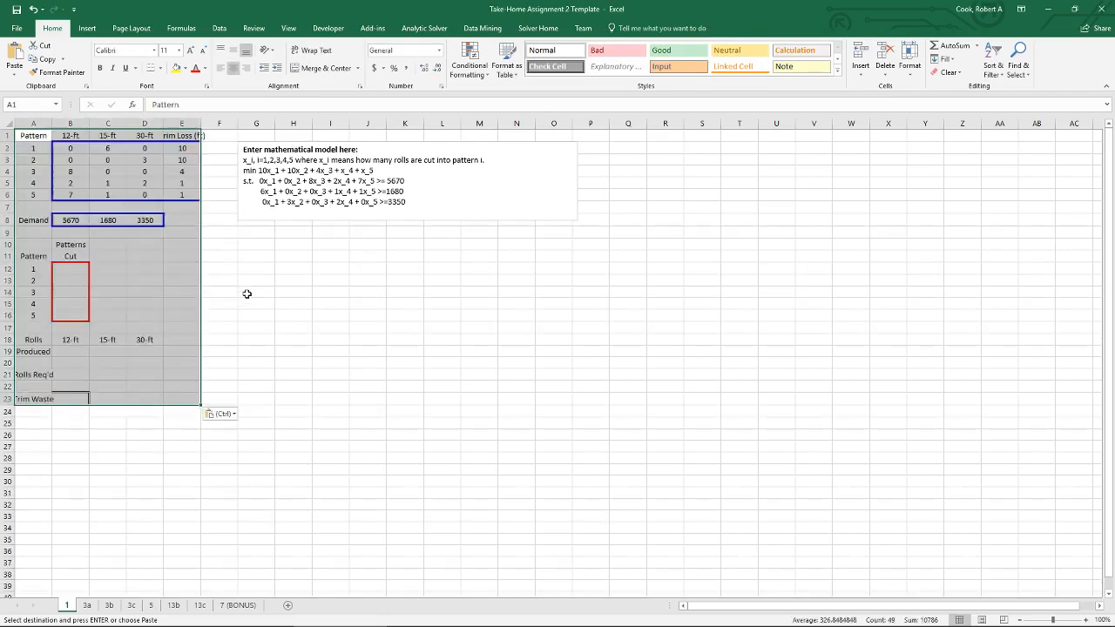
click(256, 292)
Step: Auto-fit the widths of columns E and A to their contents
click(209, 123)
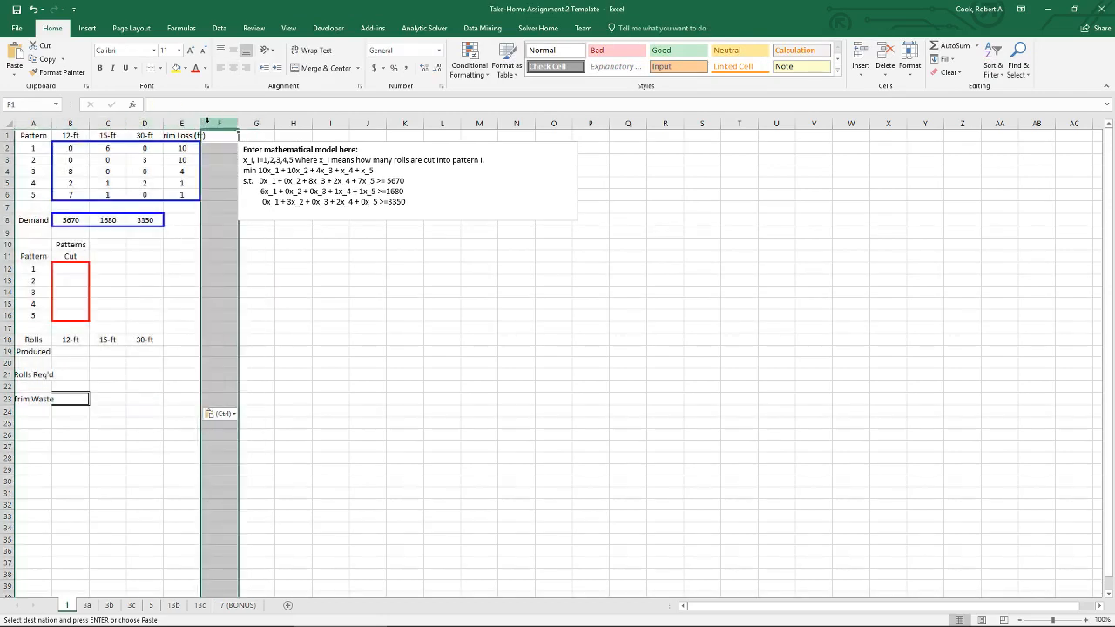
click(194, 123)
double_click(201, 123)
click(228, 269)
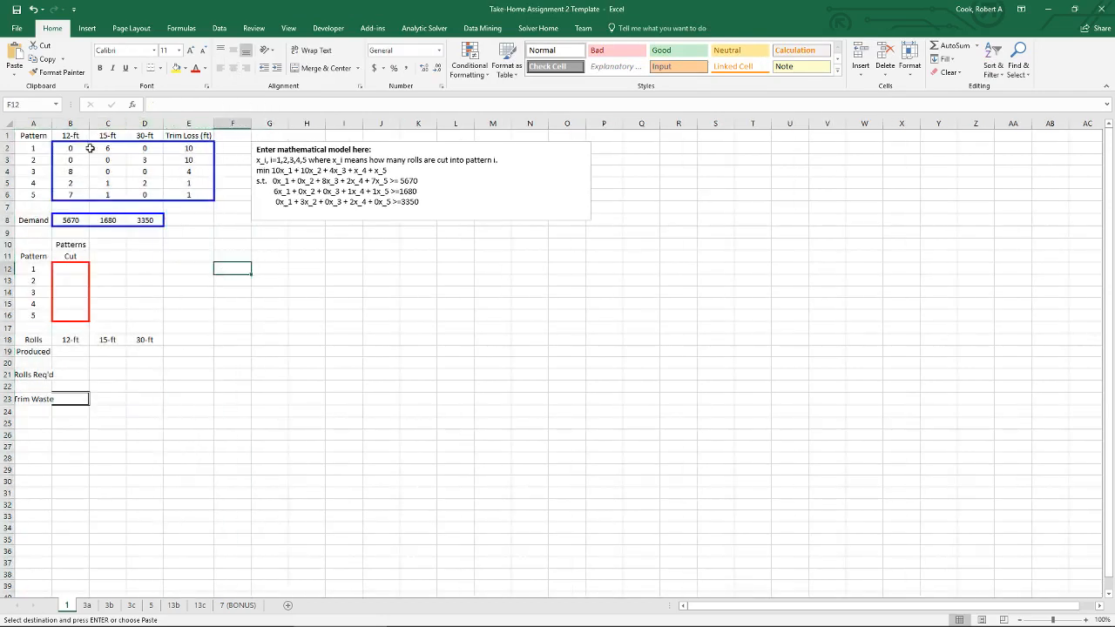
double_click(53, 123)
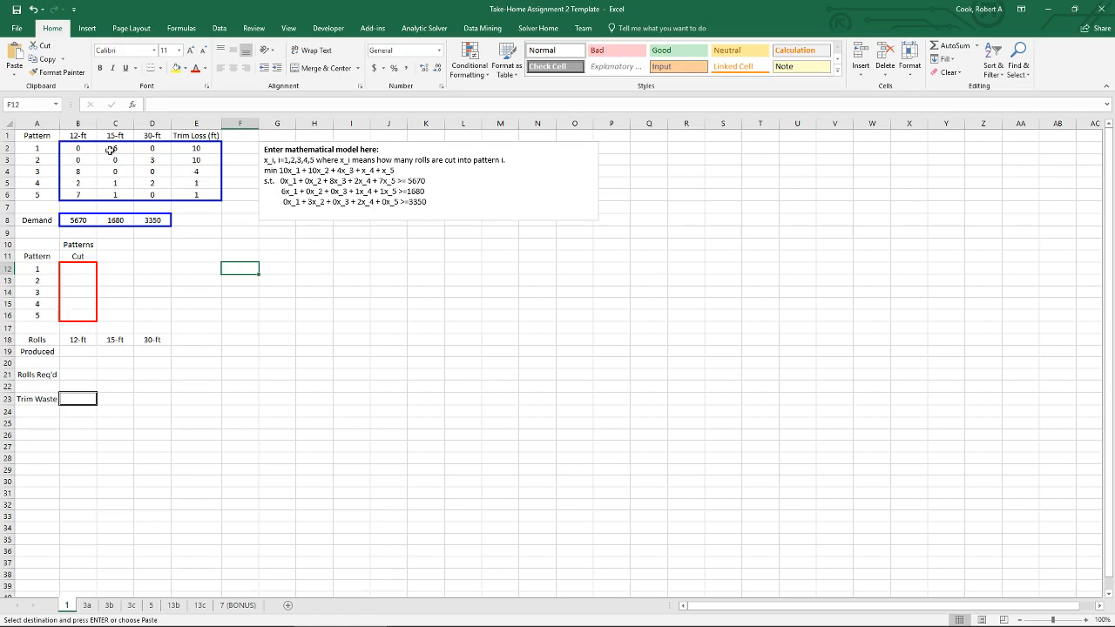
Step: Examine the pattern data, trim losses, demand, patterns-cut cells, rolls produced and required rows, and trim waste cell
drag(77, 148, 153, 193)
drag(191, 149, 213, 190)
drag(78, 220, 151, 229)
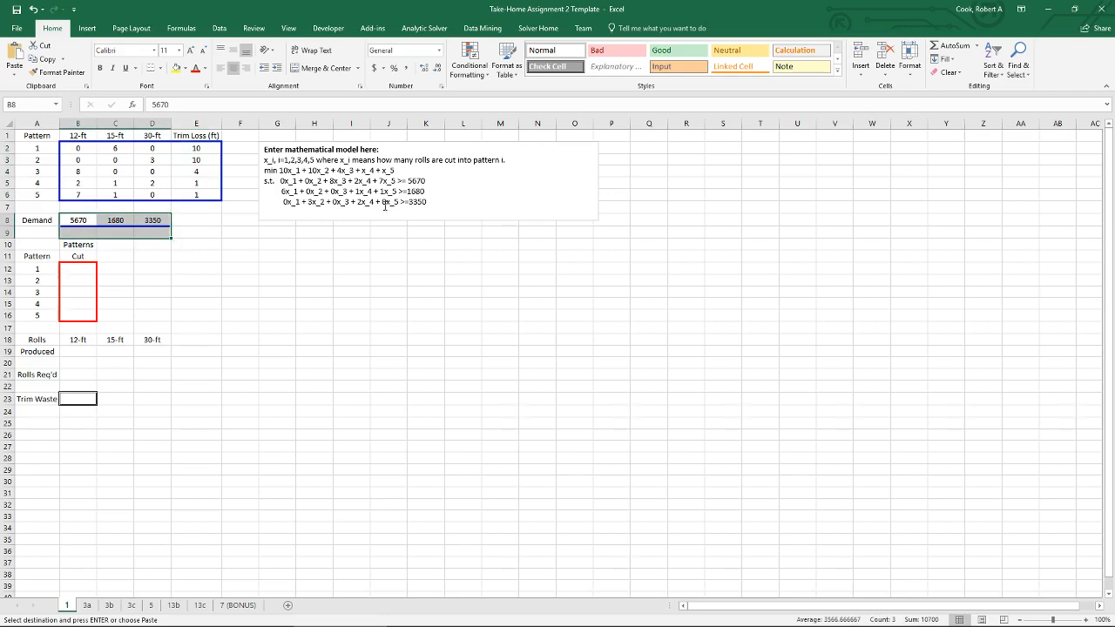
click(153, 257)
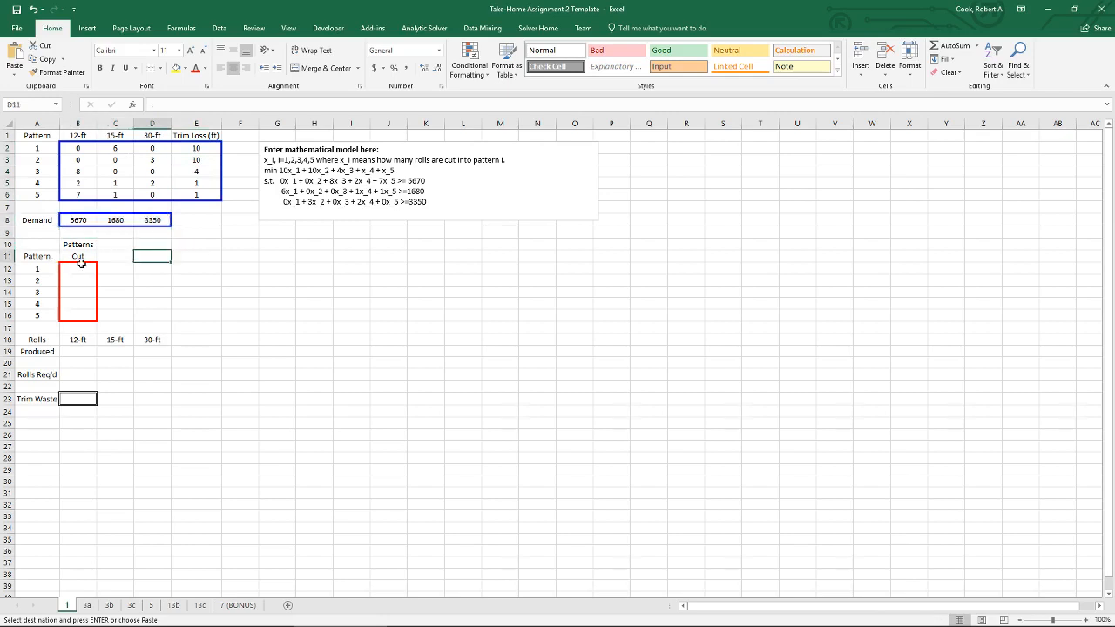
drag(77, 269, 82, 315)
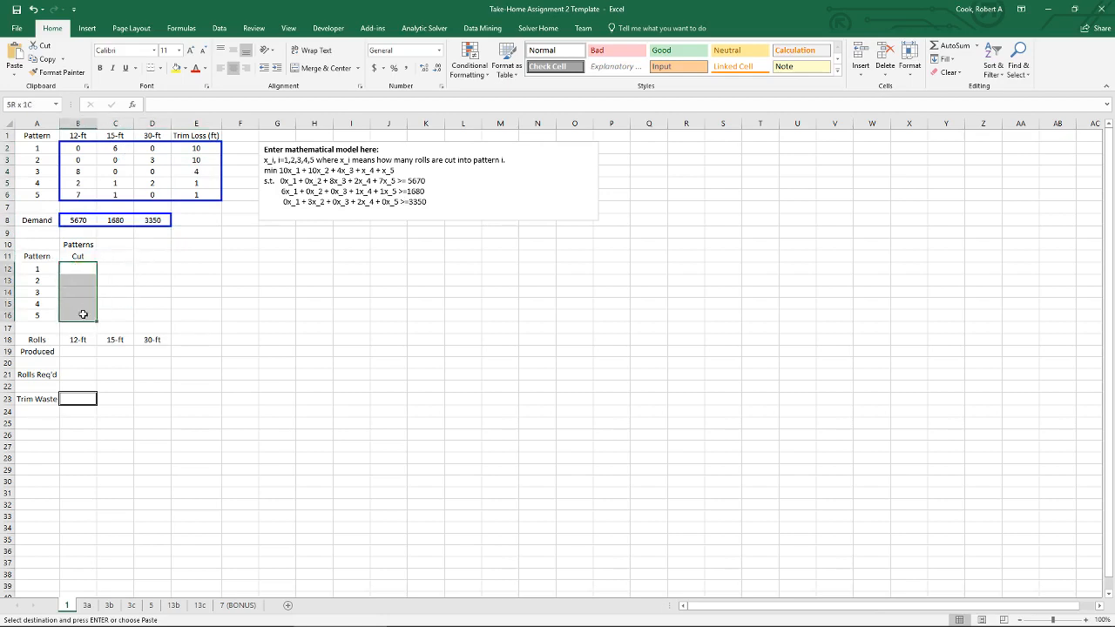
click(127, 306)
click(141, 270)
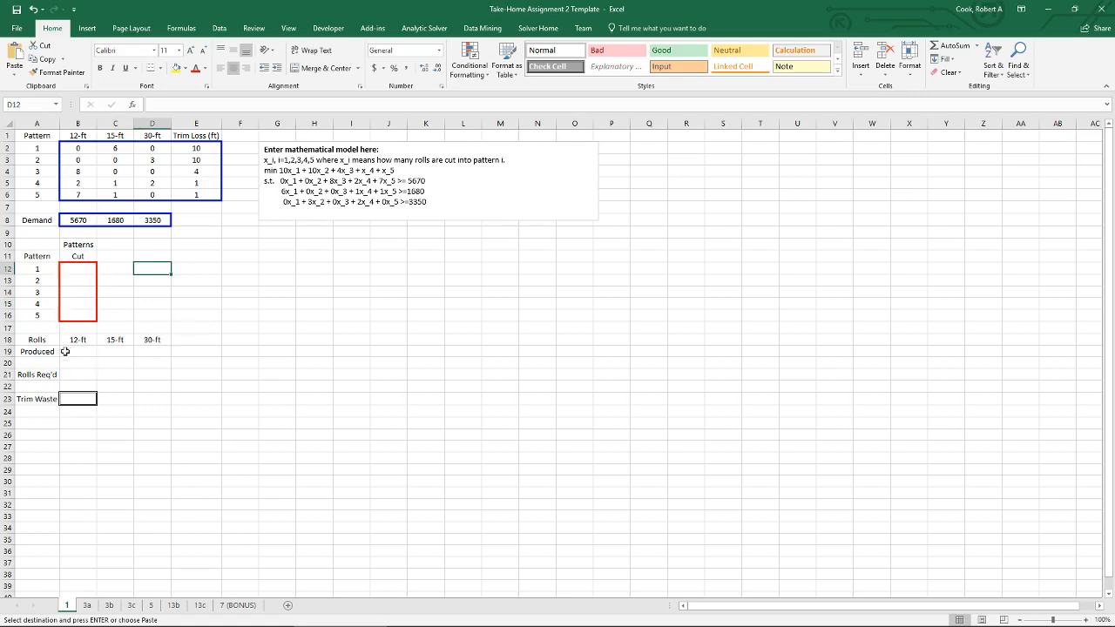
drag(64, 351, 158, 351)
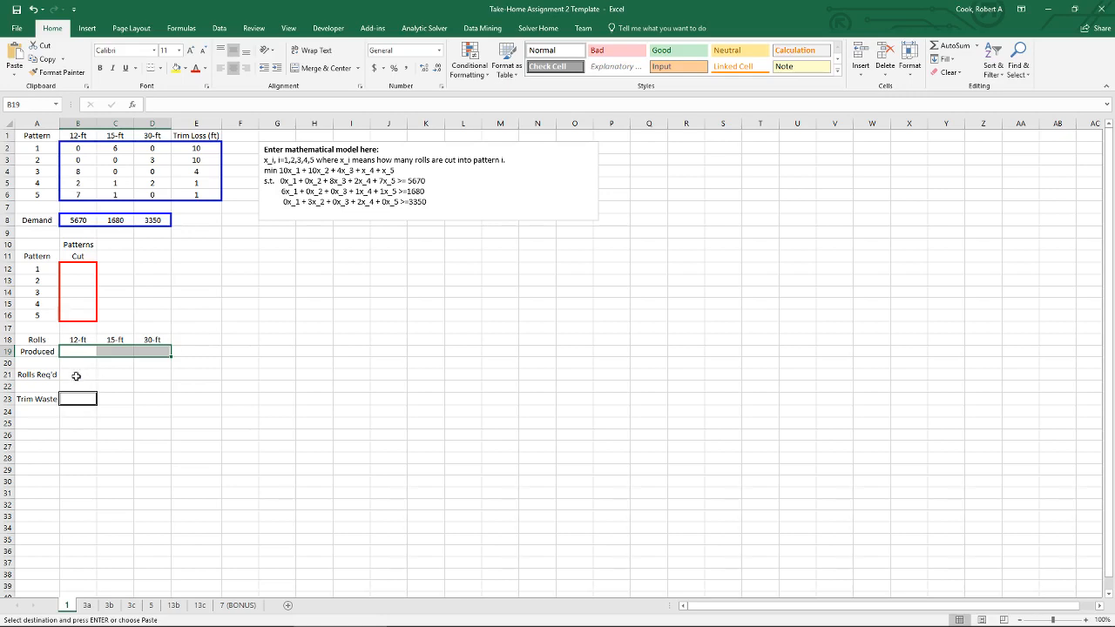
drag(77, 375, 148, 373)
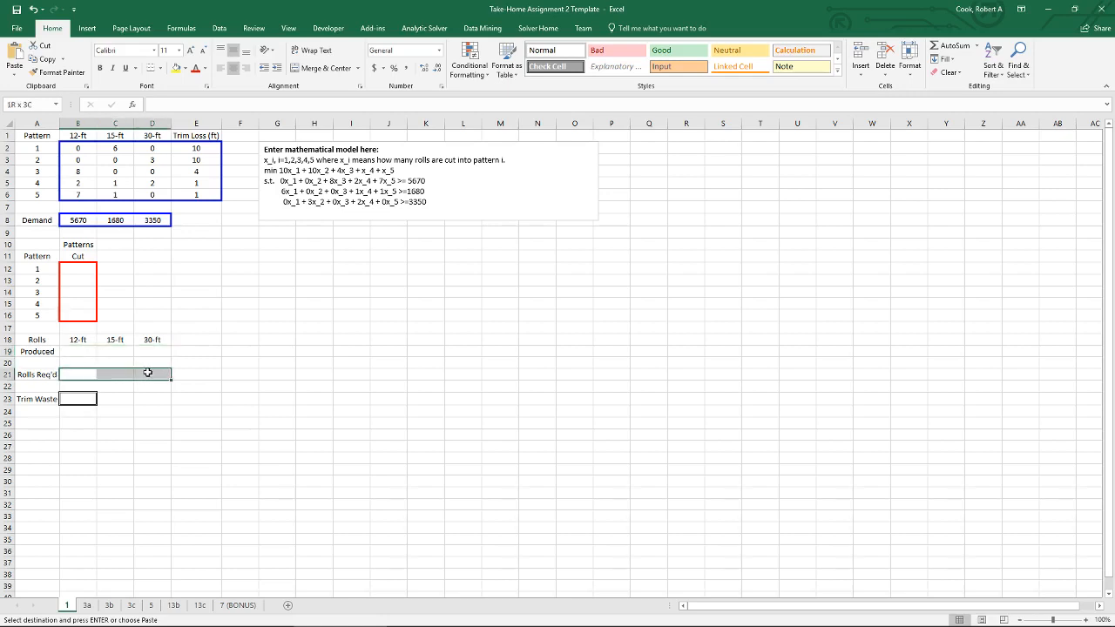
click(79, 397)
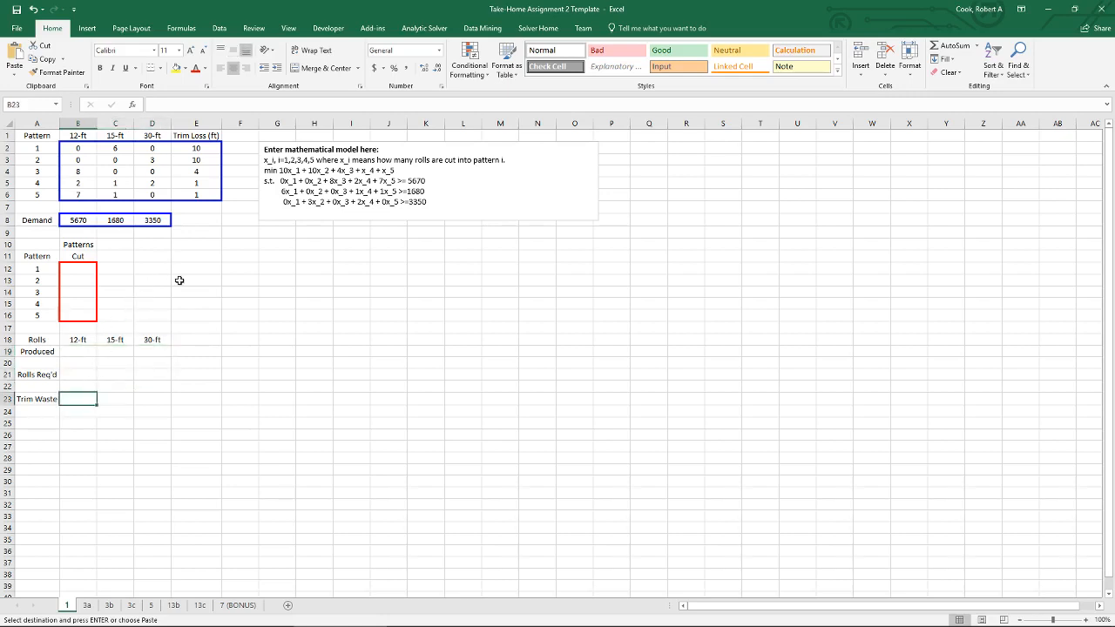
Step: Enter a trial value of 10 for each of the five patterns cut in B12:B16
click(84, 273)
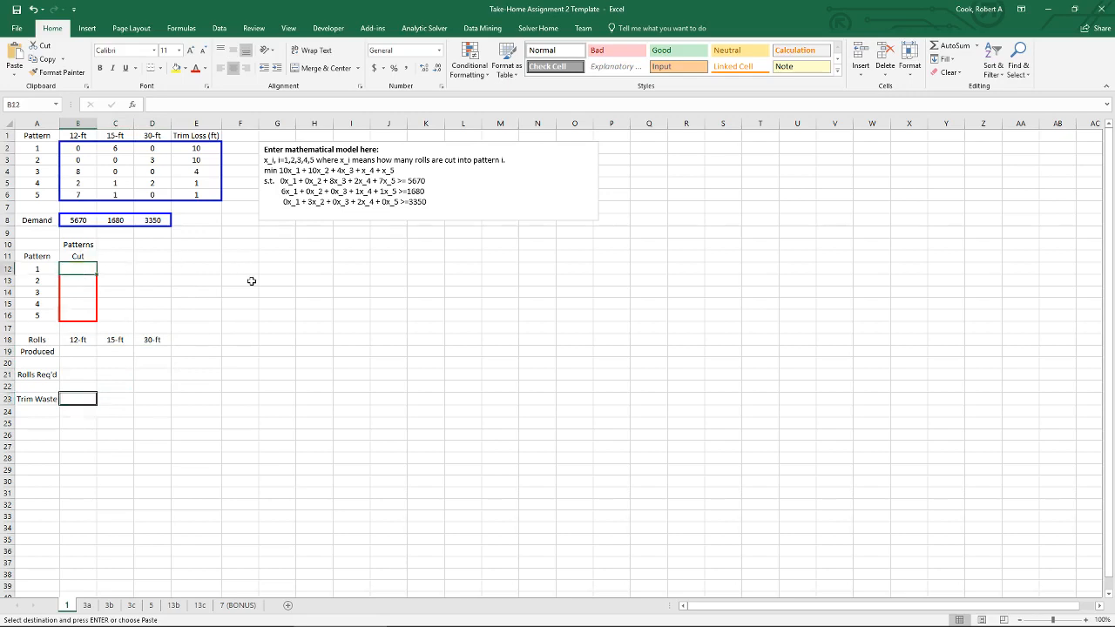
text(10)
key(Return)
text(10)
key(Return)
text(10)
key(Return)
text(10)
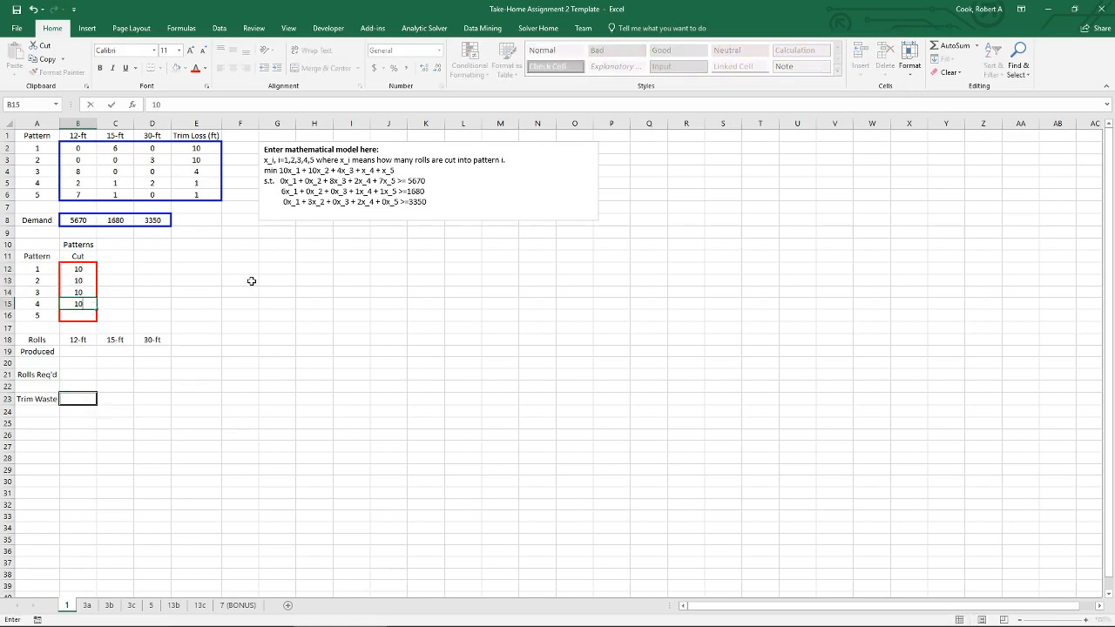
key(Return)
text(10)
key(Return)
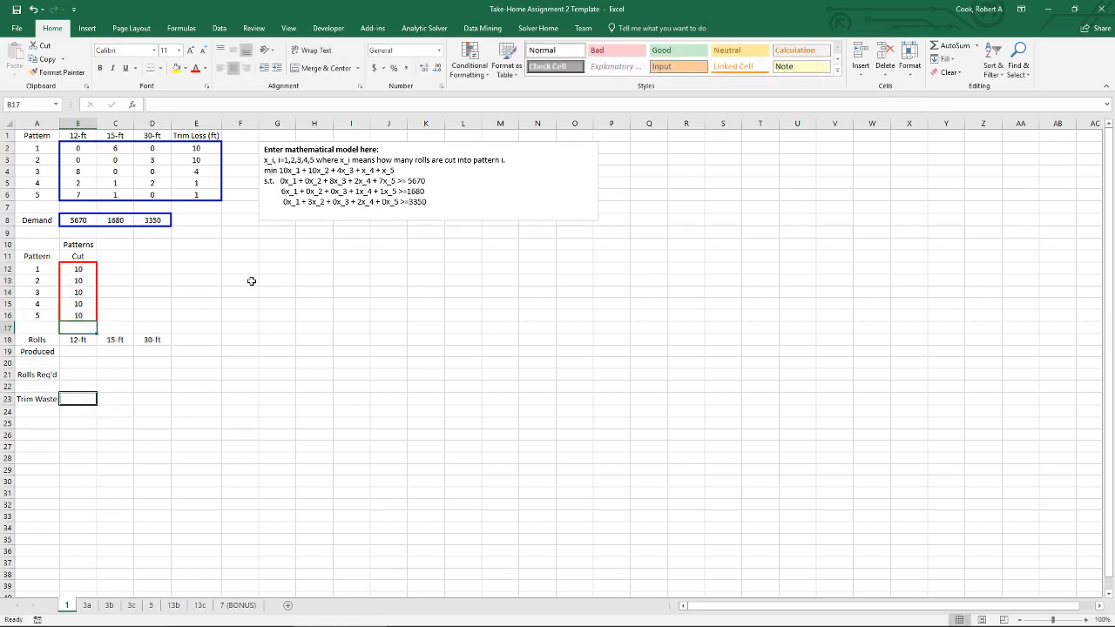
Step: Compare the 12-ft yields of patterns 1 to 3 with the matching patterns-cut cells
key(Down)
key(Down)
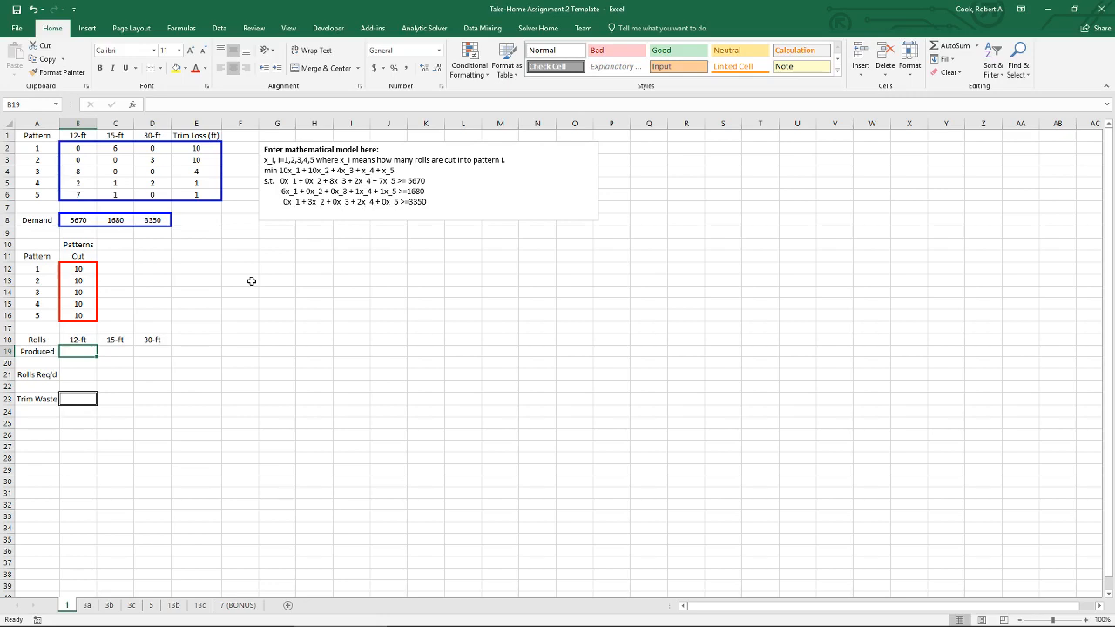
click(92, 149)
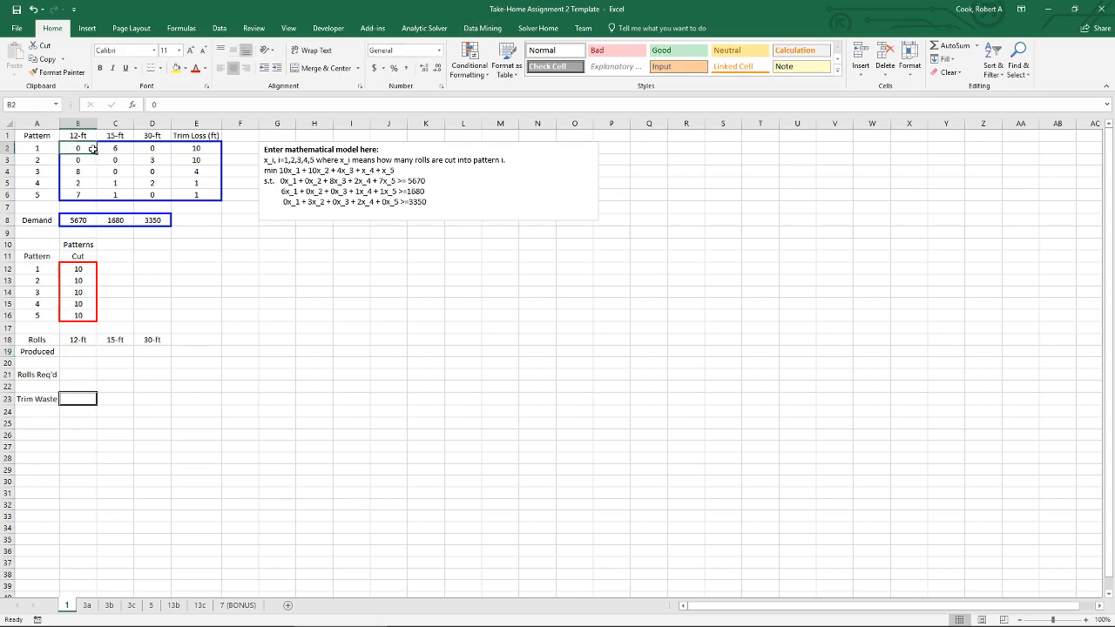
click(92, 269)
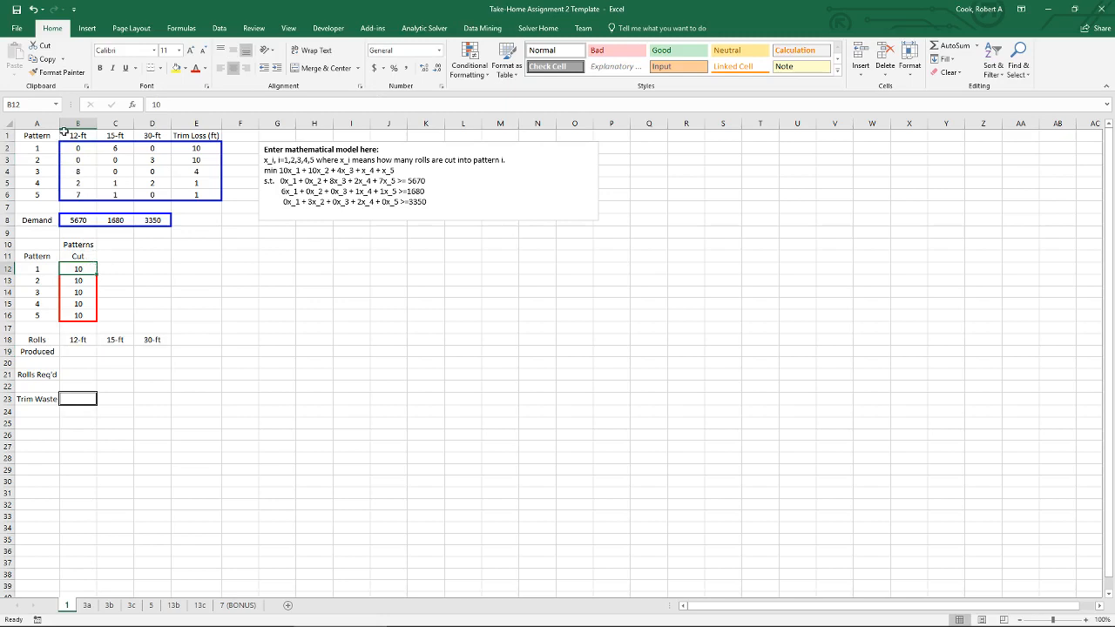
click(76, 156)
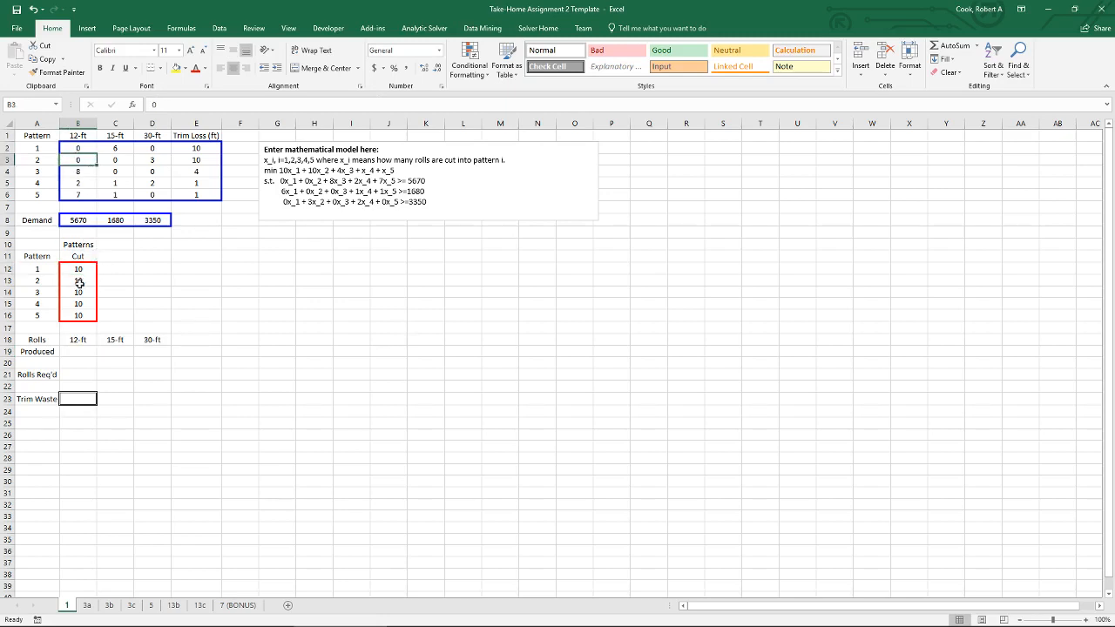
click(77, 170)
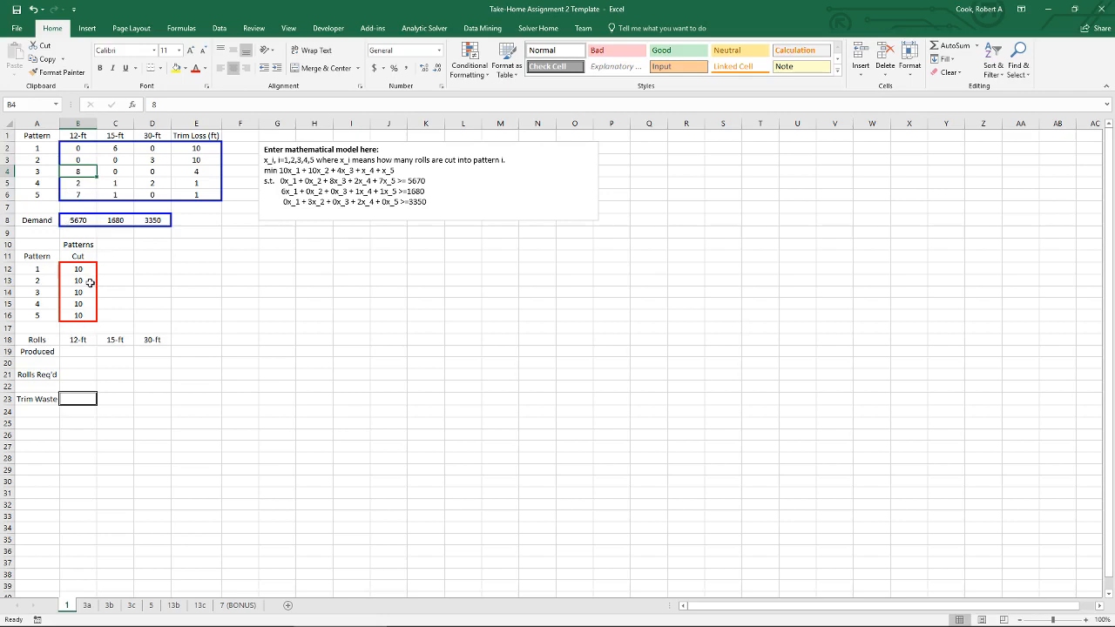
Step: Calculate the 12-ft rolls produced in B19 with =SUMPRODUCT(B2:B6,B12:B16)
click(77, 351)
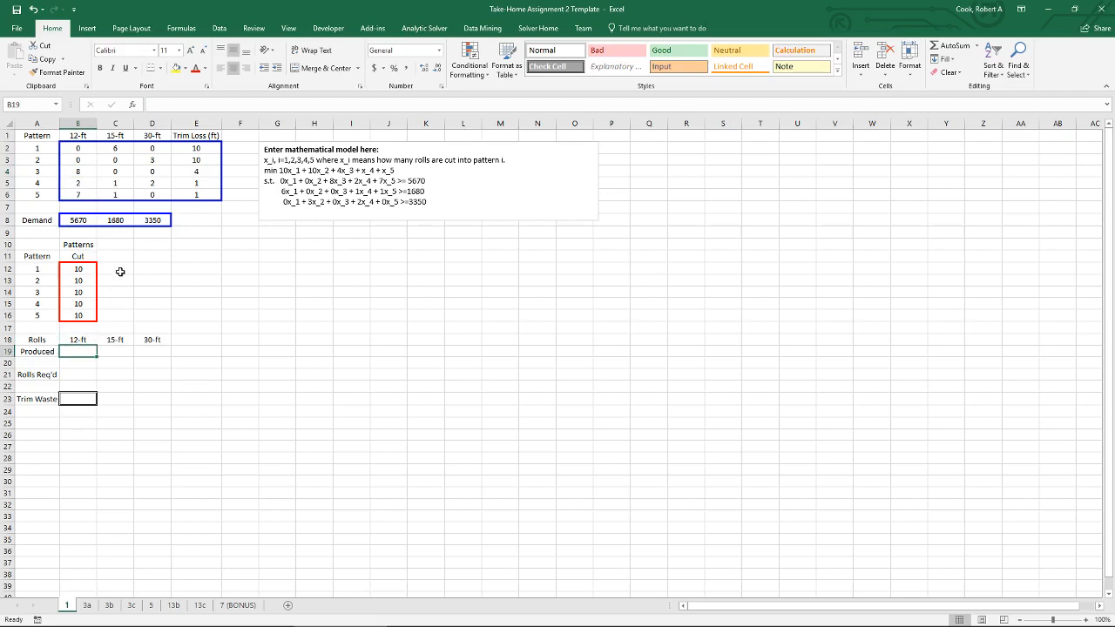
text(=sumproduct)
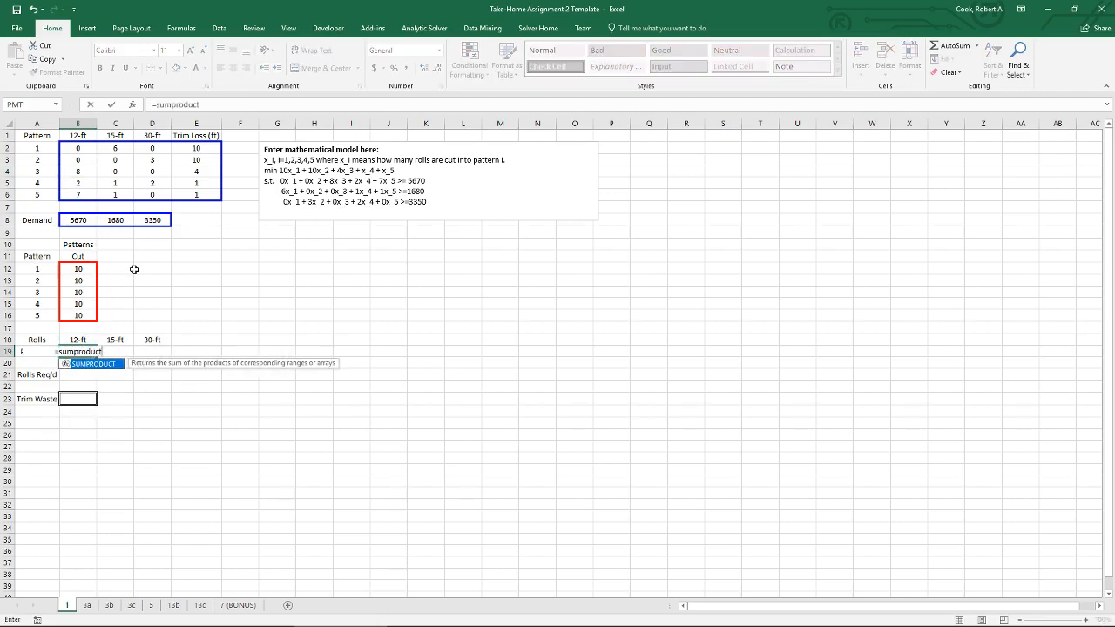
key(Tab)
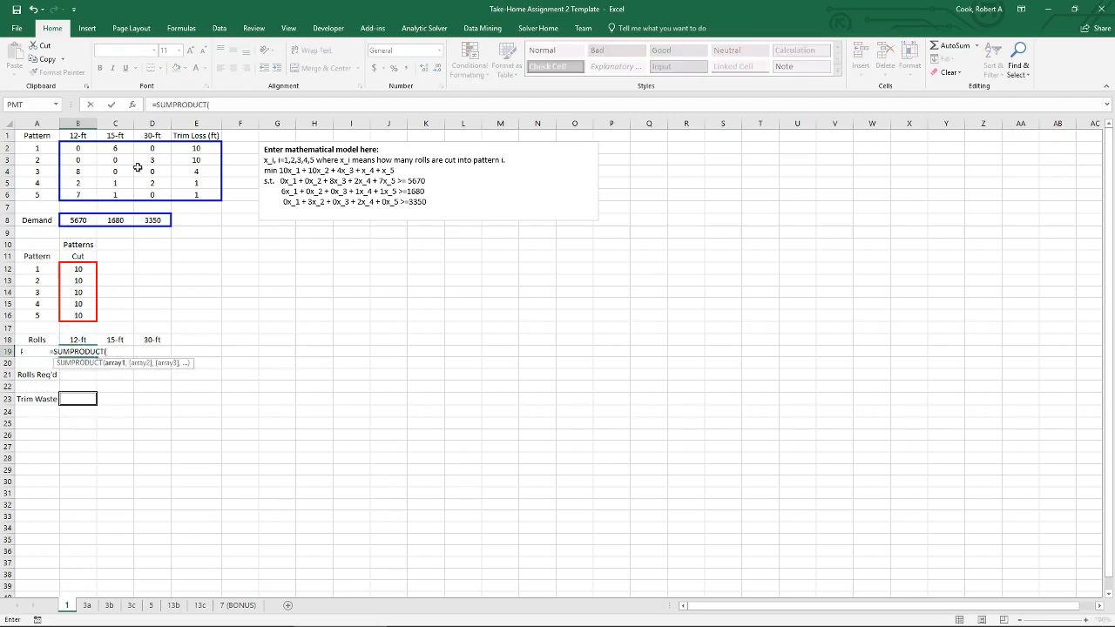
drag(81, 148, 78, 193)
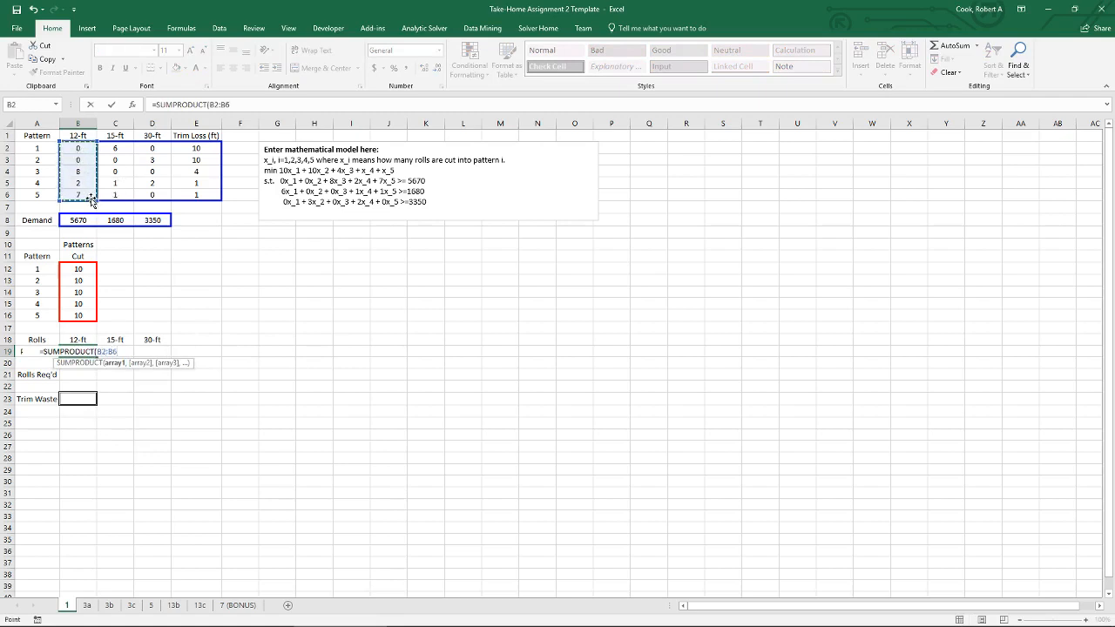
text(,)
click(70, 269)
drag(69, 270, 80, 315)
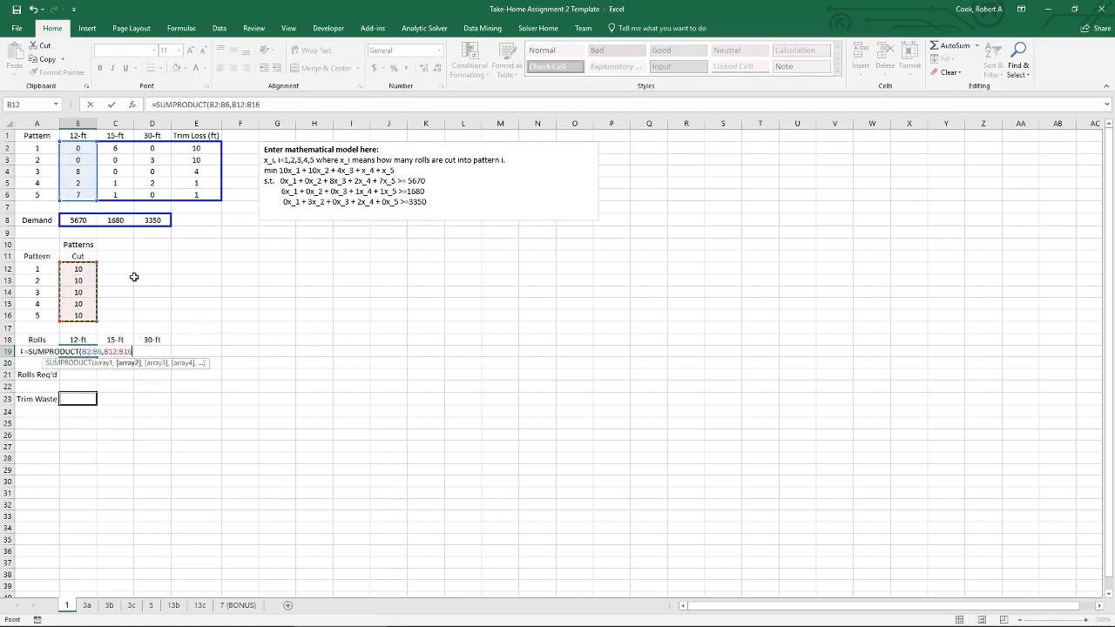
text())
key(Return)
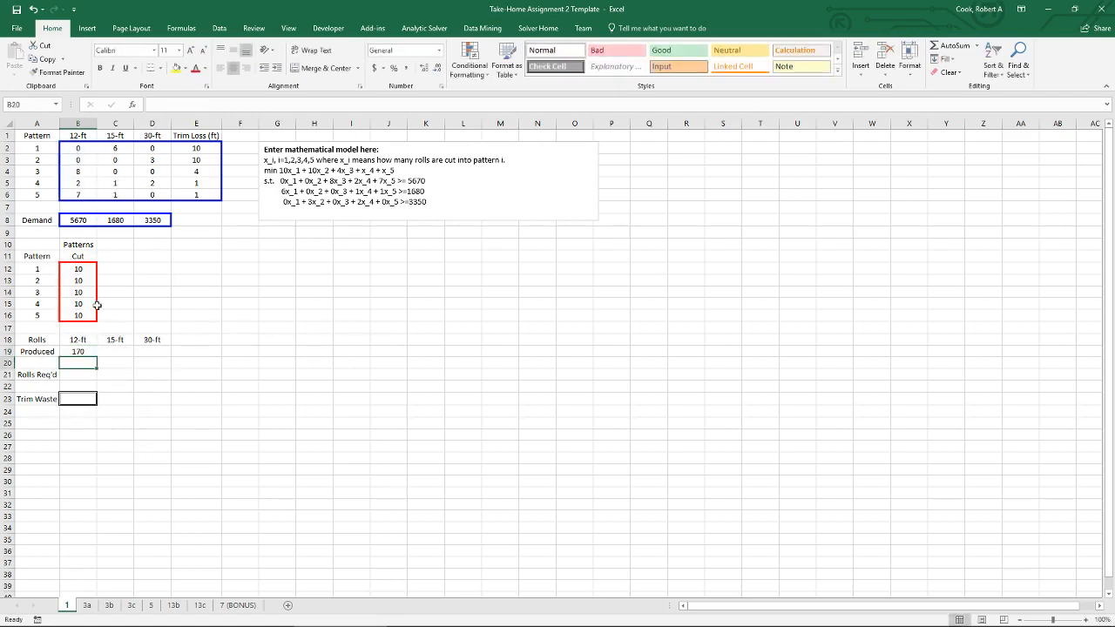
Step: Try to copy the B19 formula across to C19:D19 and inspect the references in D19
click(76, 351)
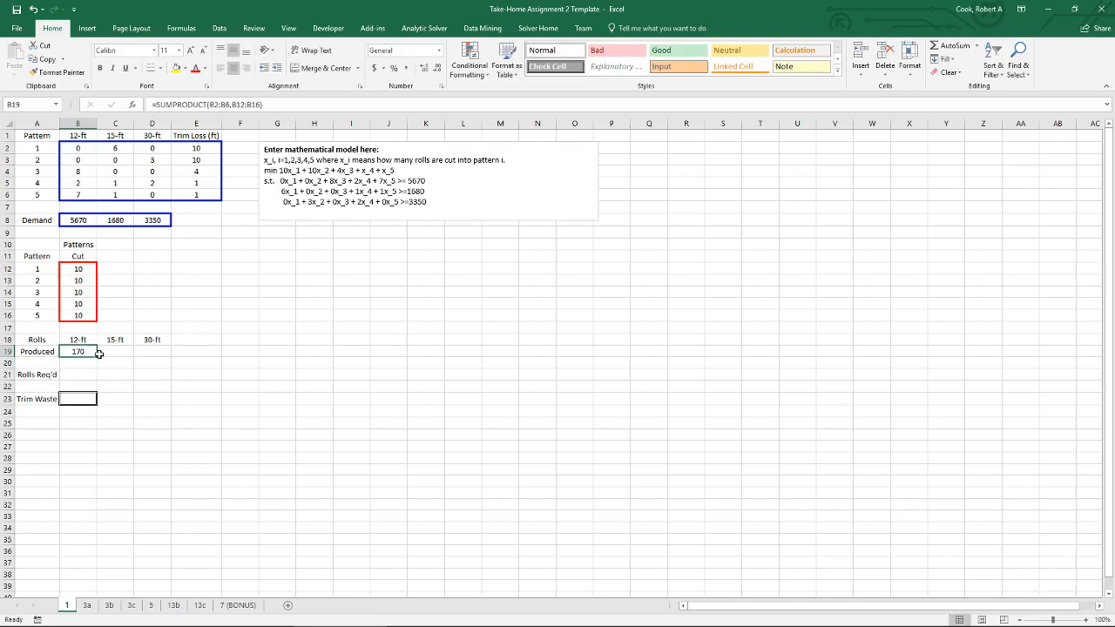
drag(99, 355, 168, 354)
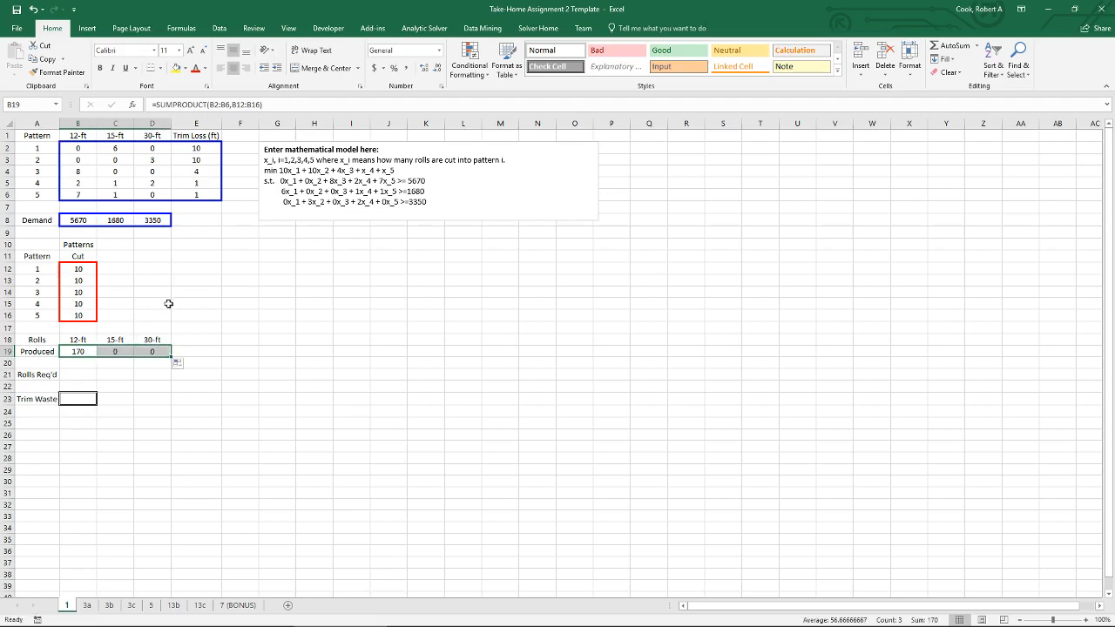
click(144, 350)
double_click(143, 350)
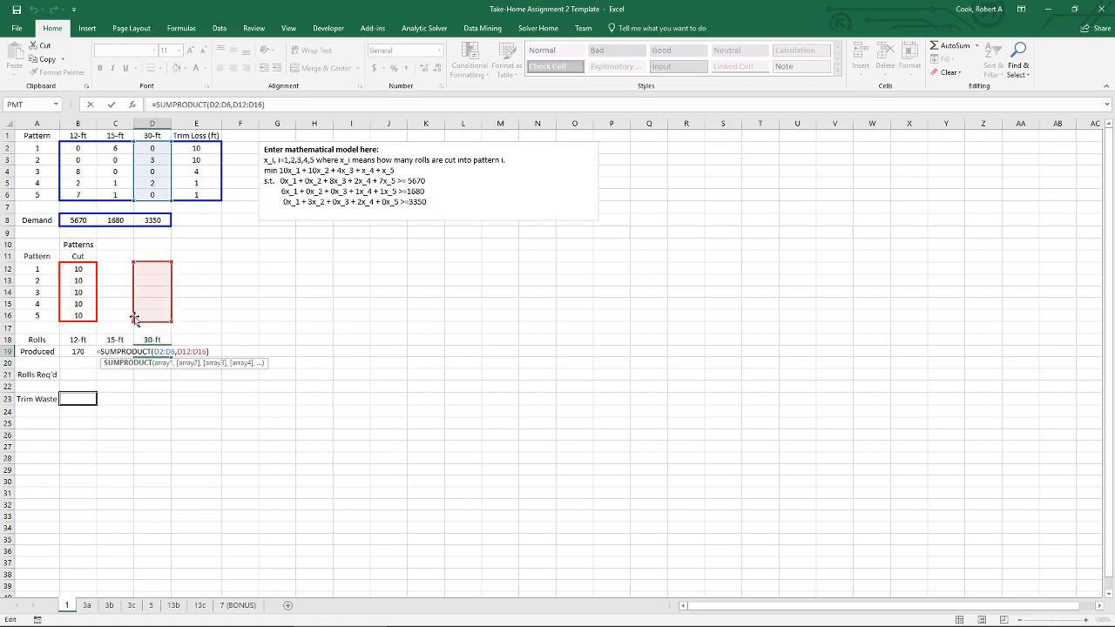
key(ctrl+Return)
Step: Make the patterns-cut range absolute in B19 so the formula is =SUMPRODUCT(B2:B6,$B$12:$B$16)
click(77, 353)
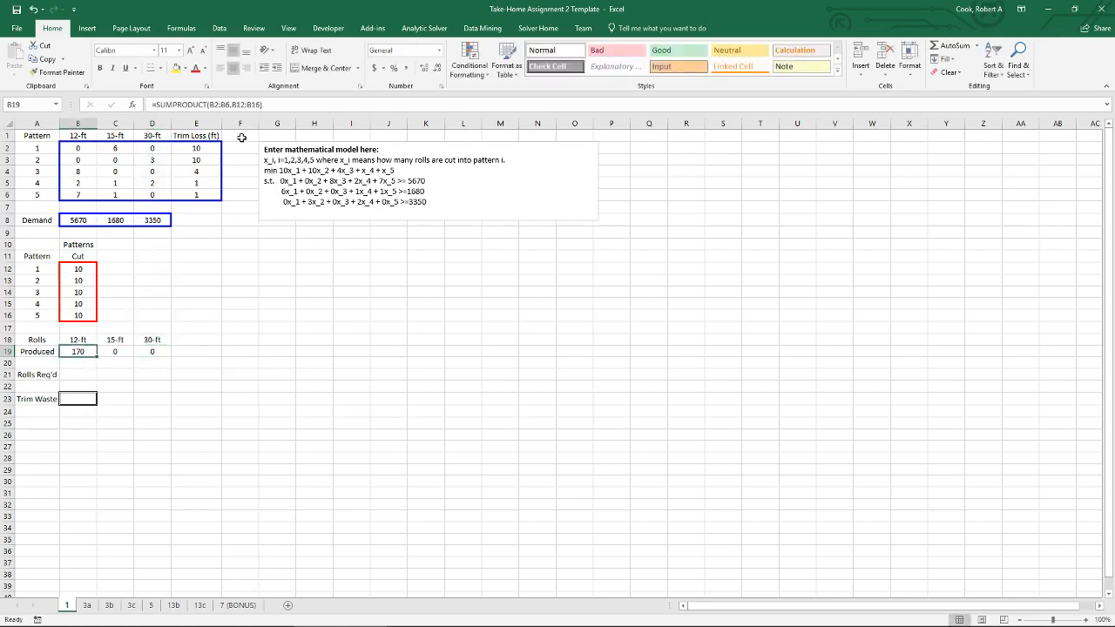
click(240, 104)
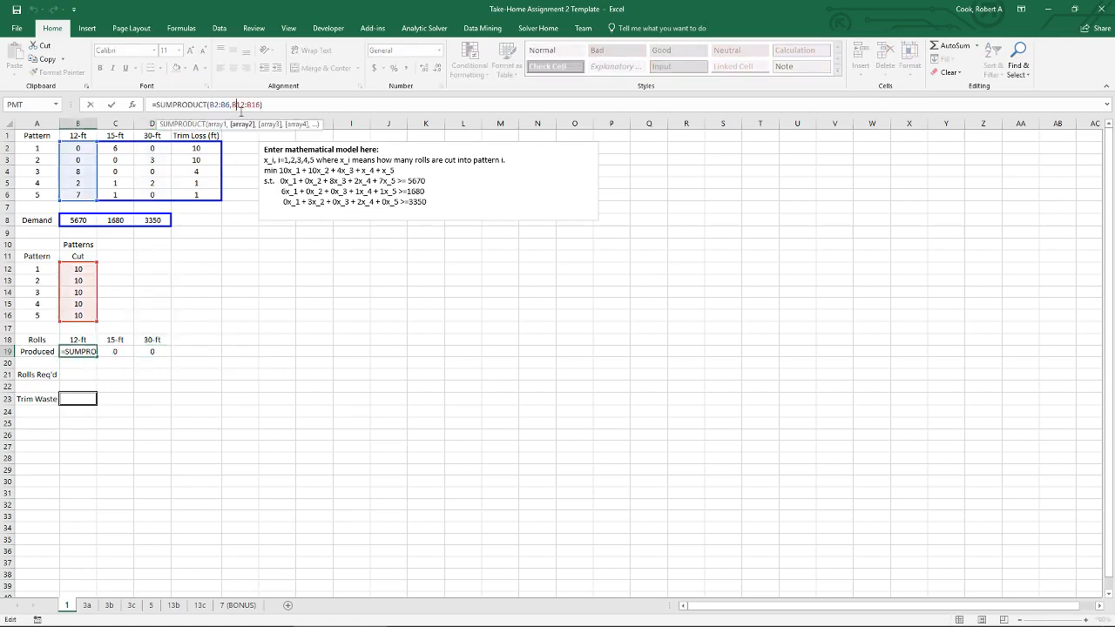
text($)
key(Right)
text($)
key(Right)
key(Right)
key(Right)
text($)
key(Right)
text($)
key(ctrl+Return)
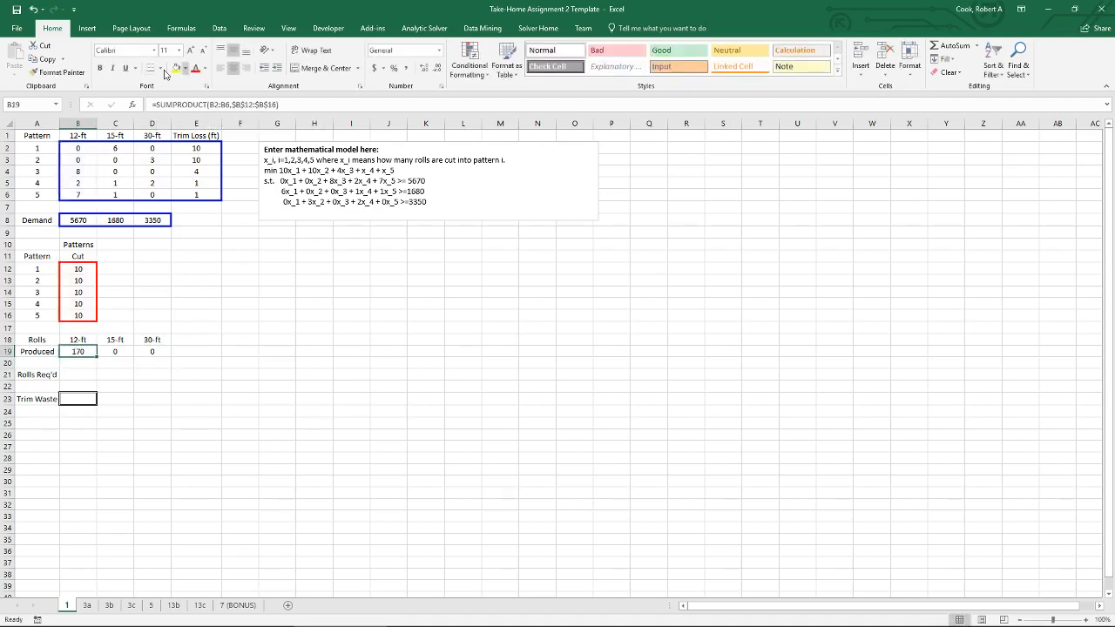
Step: Fill the B19 formula across to C19:D19 and check the ranges referenced in D19
drag(97, 357, 166, 355)
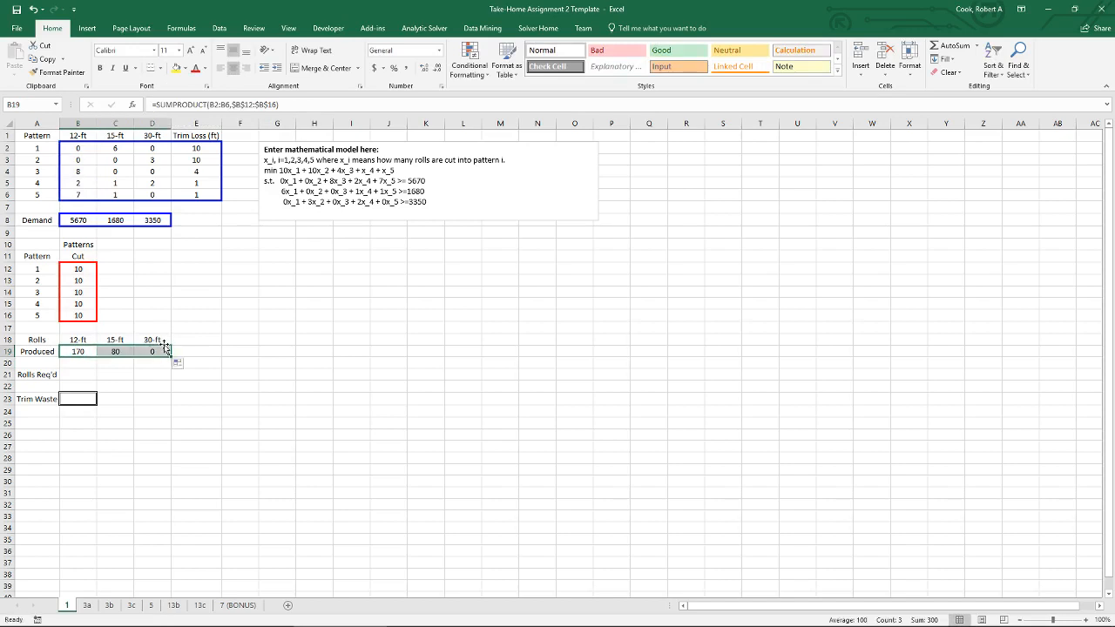
double_click(151, 351)
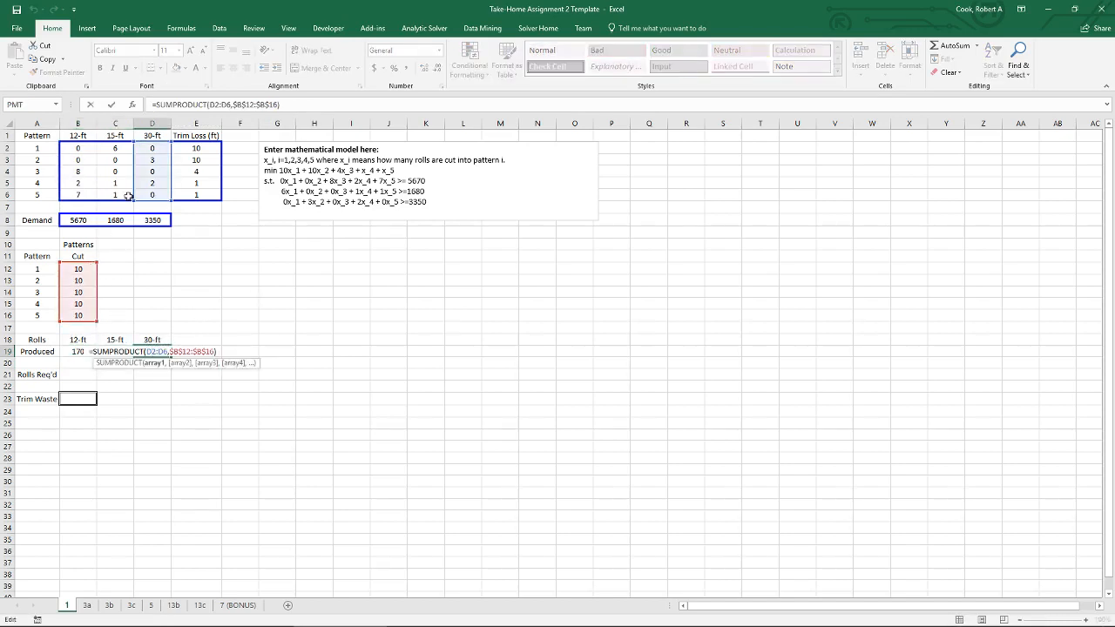
key(Return)
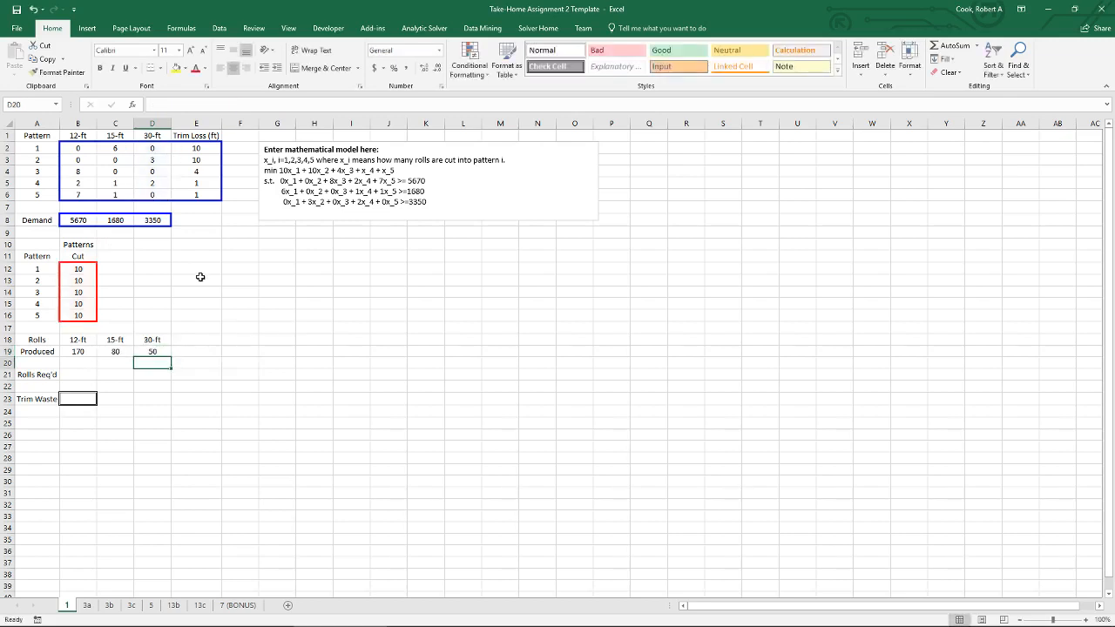
Step: Link the required 12-ft rolls in B21 to the demand with =B8 and fill the formula across to C21:D21
key(Left)
key(Left)
key(Down)
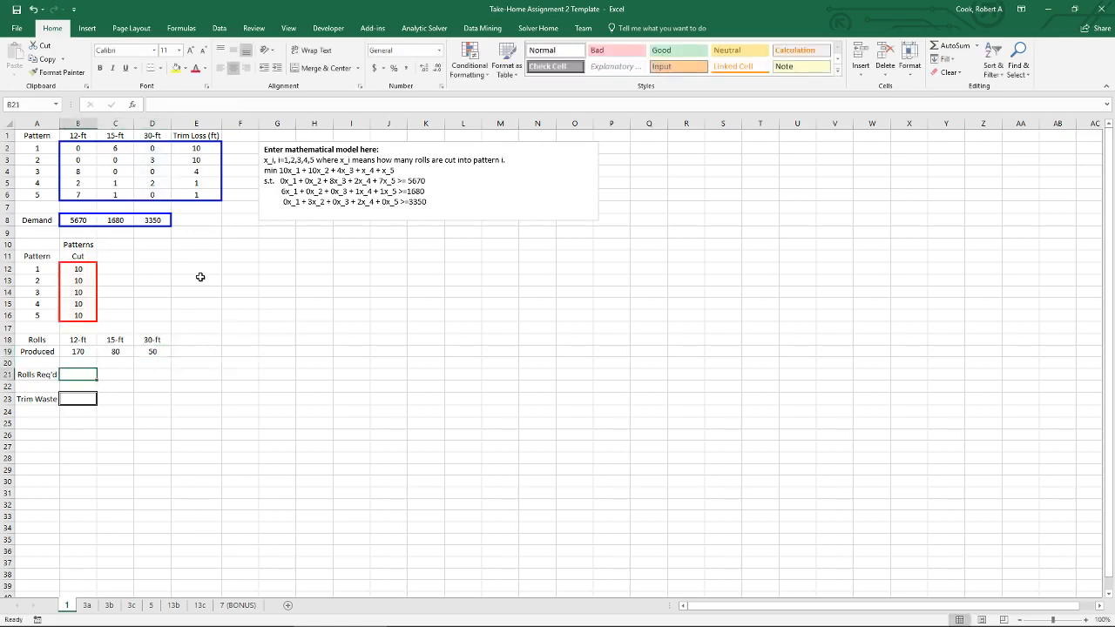
text(=)
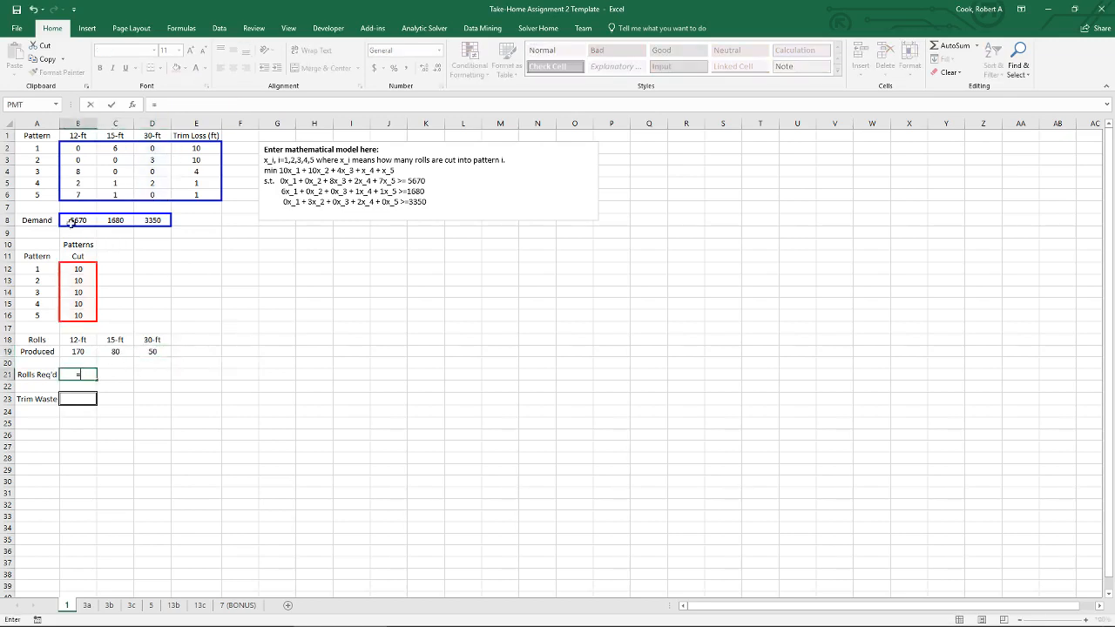
click(68, 217)
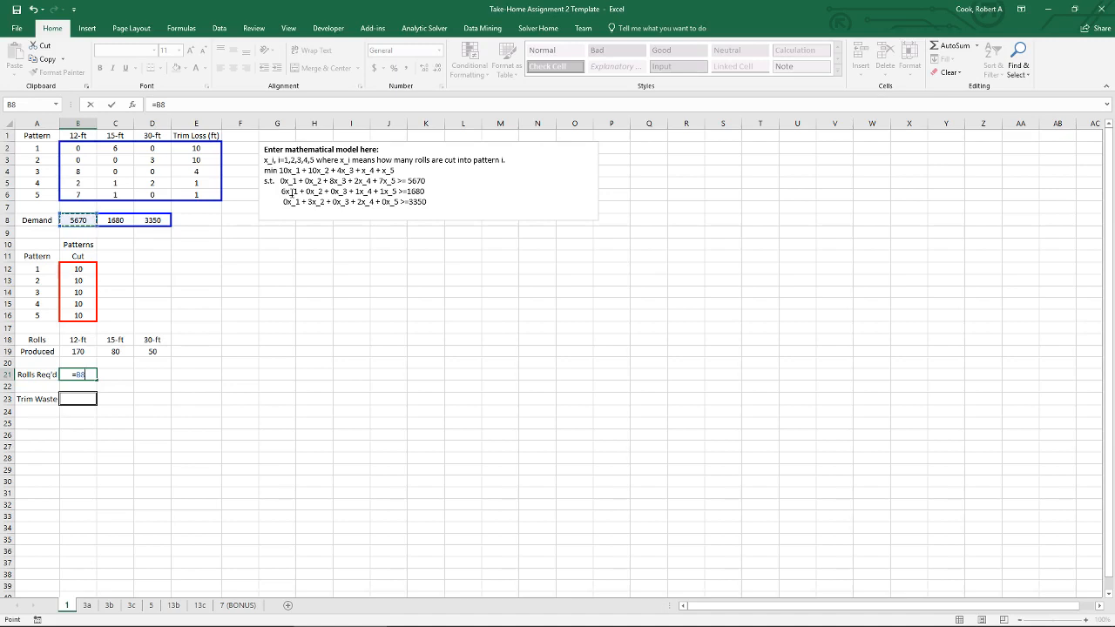
key(Return)
click(91, 377)
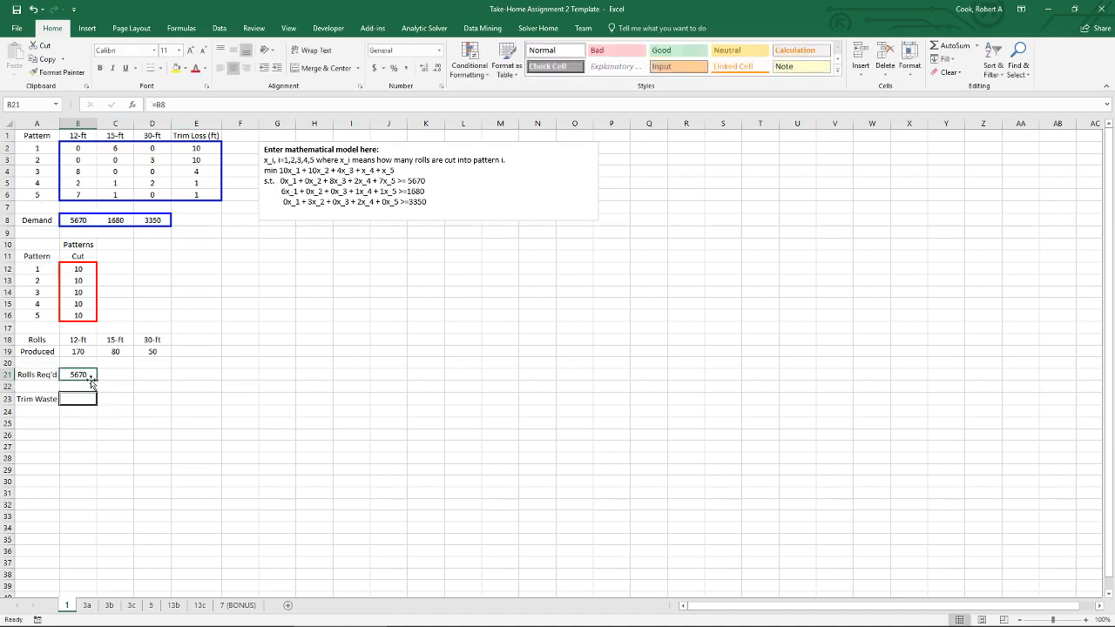
drag(98, 383, 163, 381)
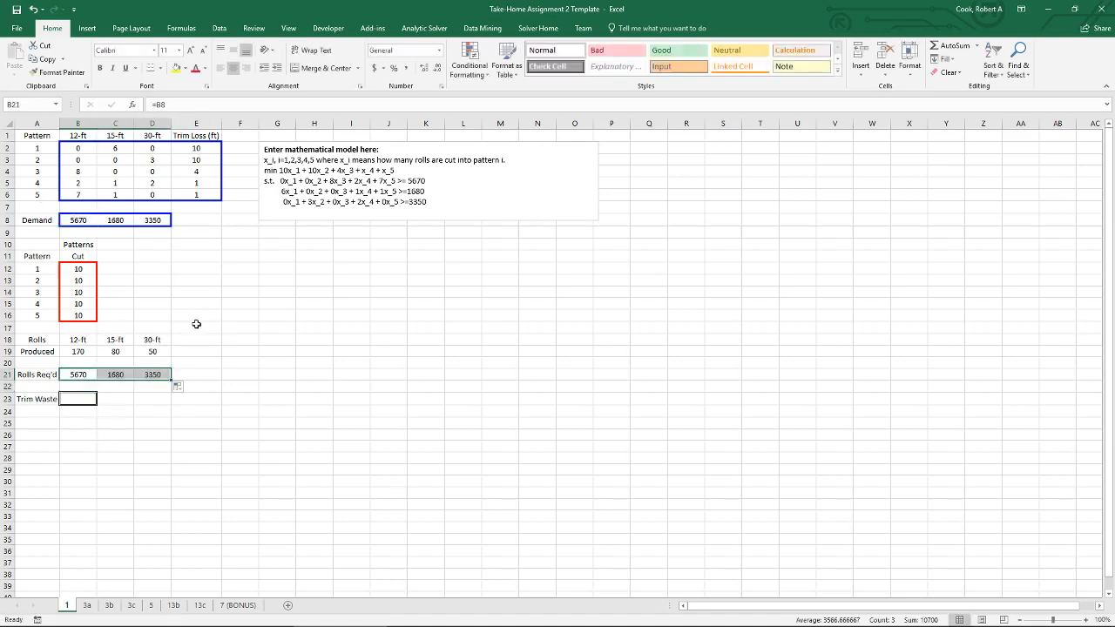
Step: Enter >= in B20 between the produced and required rolls and copy it to C20 and D20
click(67, 363)
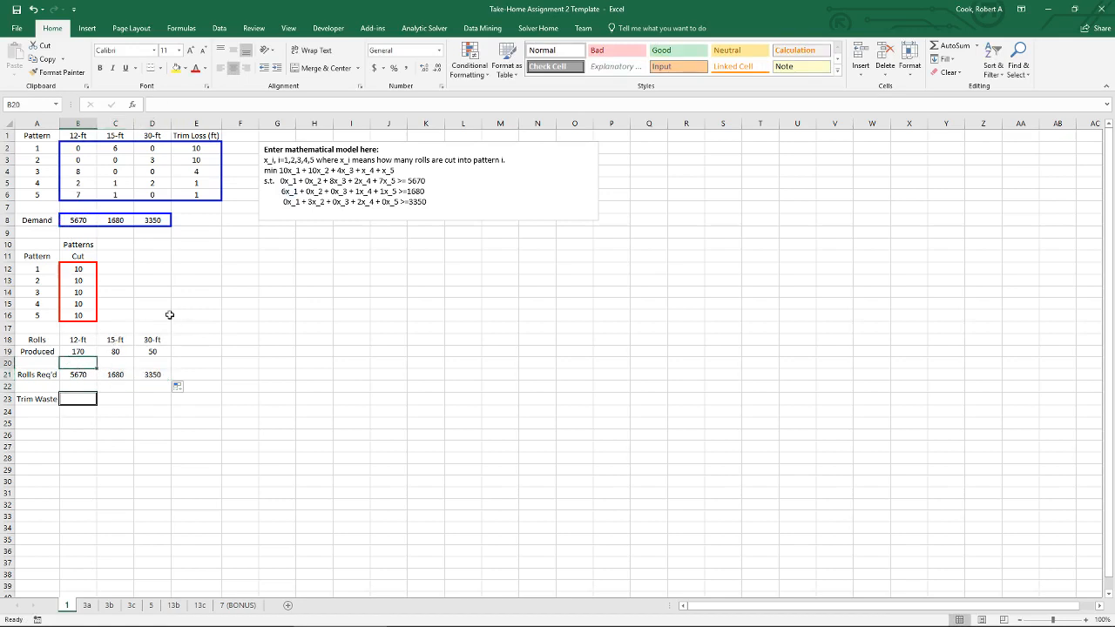
text(>)
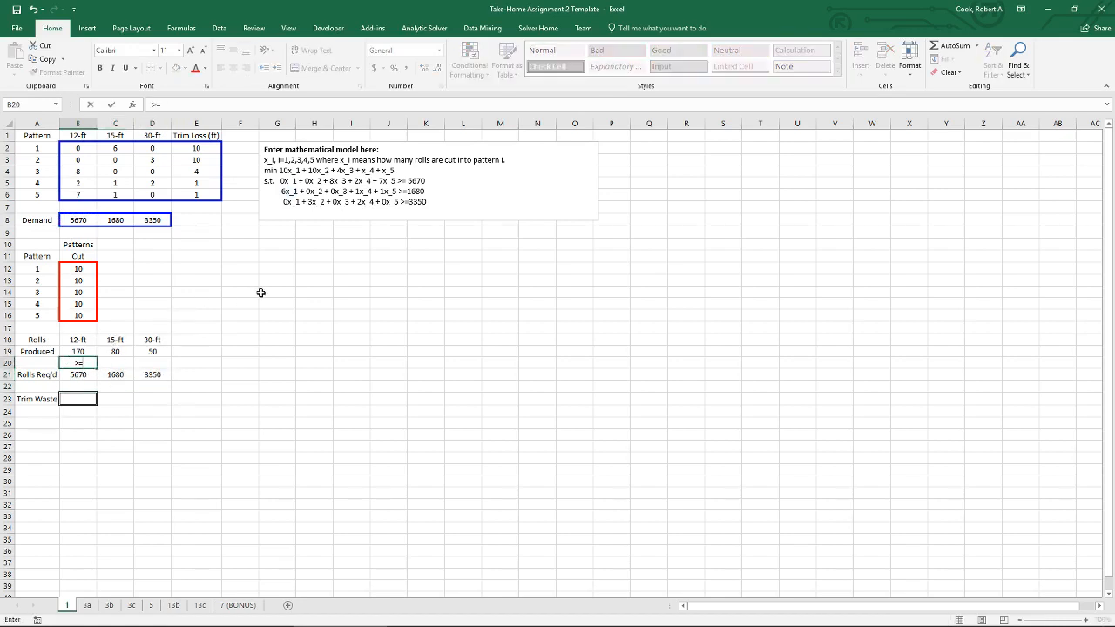
text(=)
key(Return)
key(Up)
key(ctrl+c)
key(Right)
key(ctrl+v)
key(Right)
key(ctrl+v)
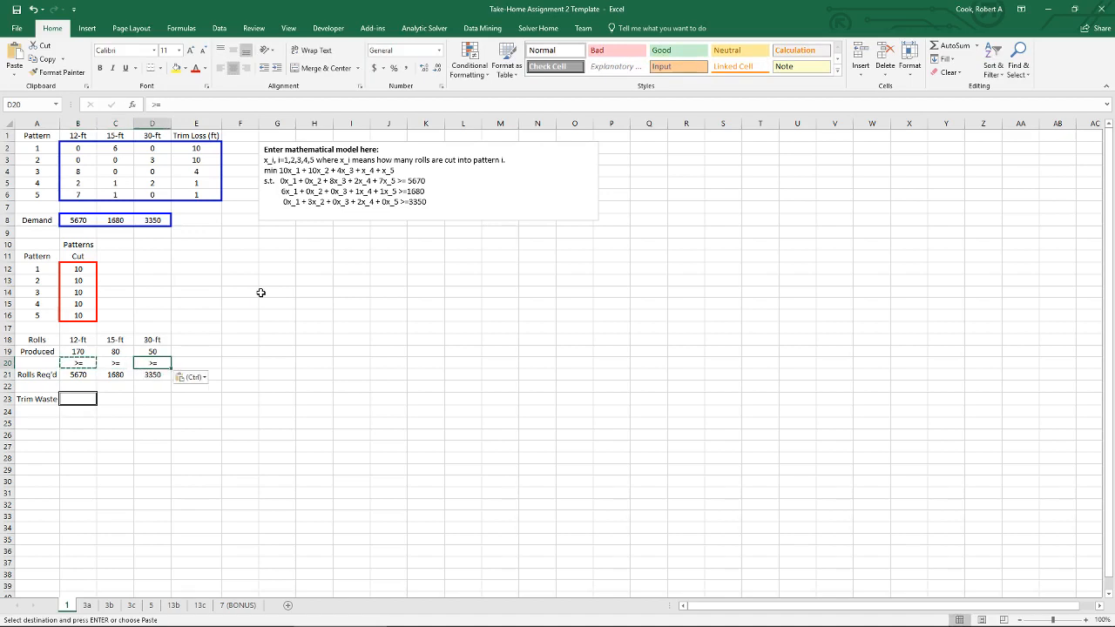
Step: Calculate the total trim waste in B23 with =SUMPRODUCT(E2:E6,B12:B16)
key(Left)
key(Left)
key(Down)
key(Down)
key(Down)
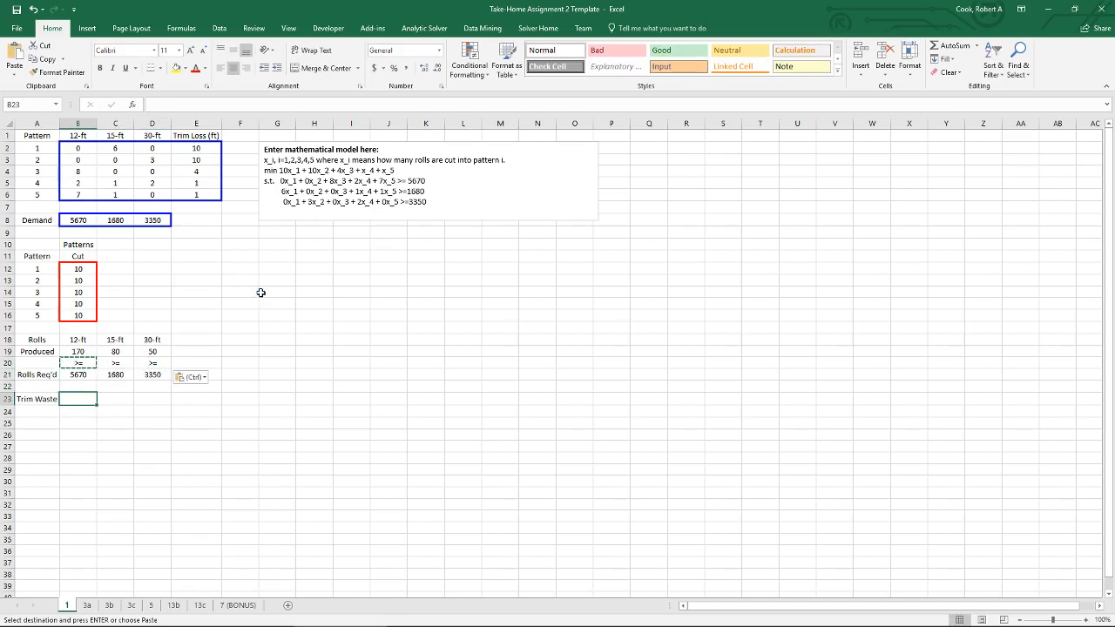
key(Escape)
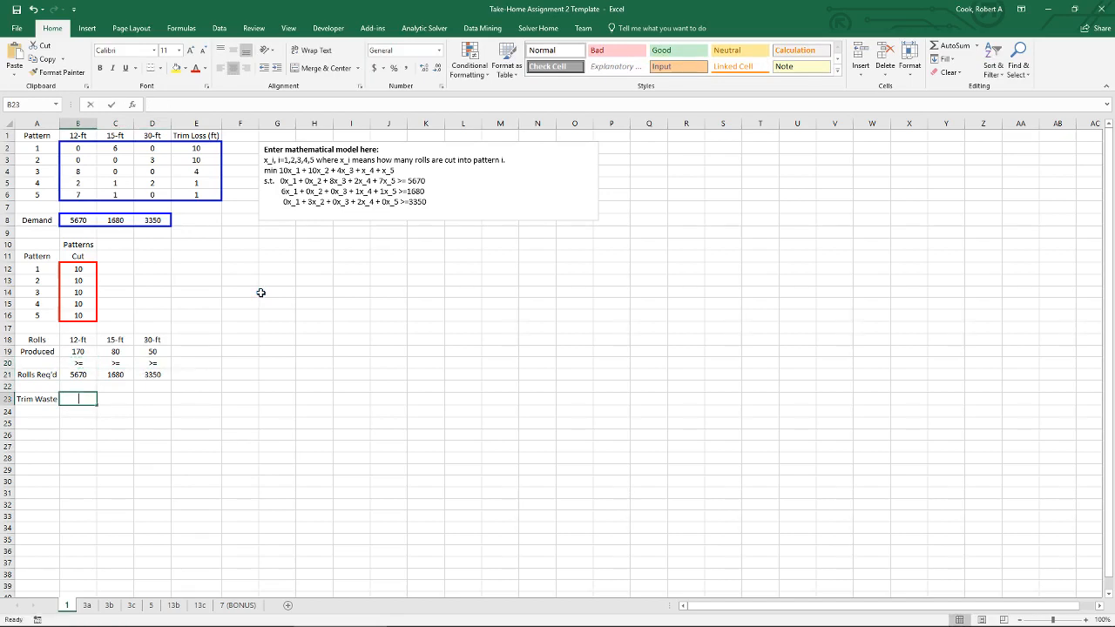
text(=sumproduc)
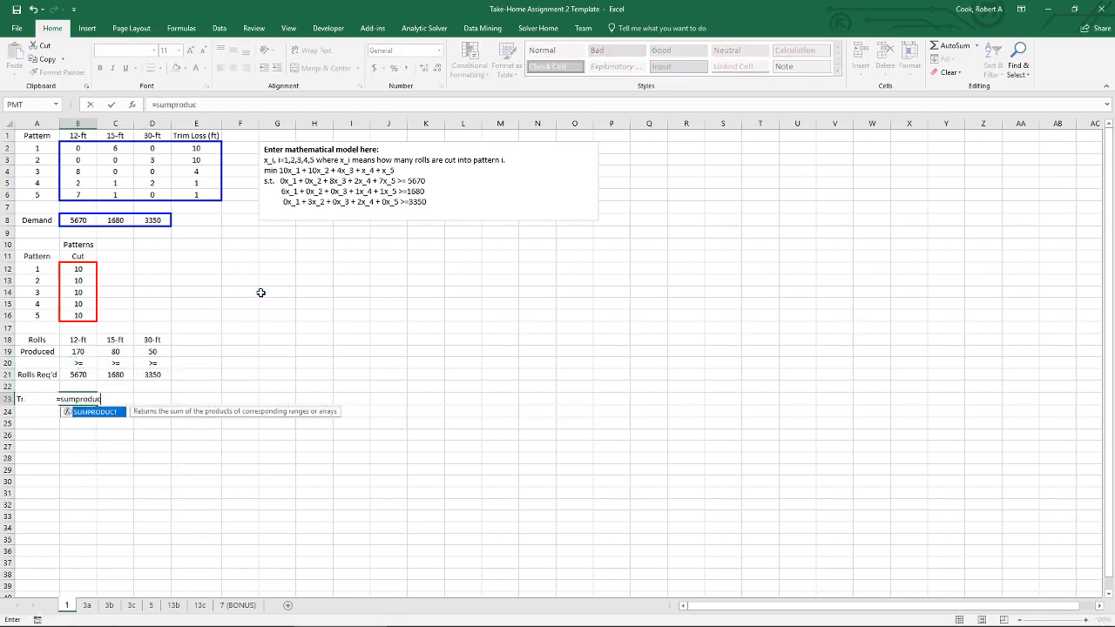
text(t()
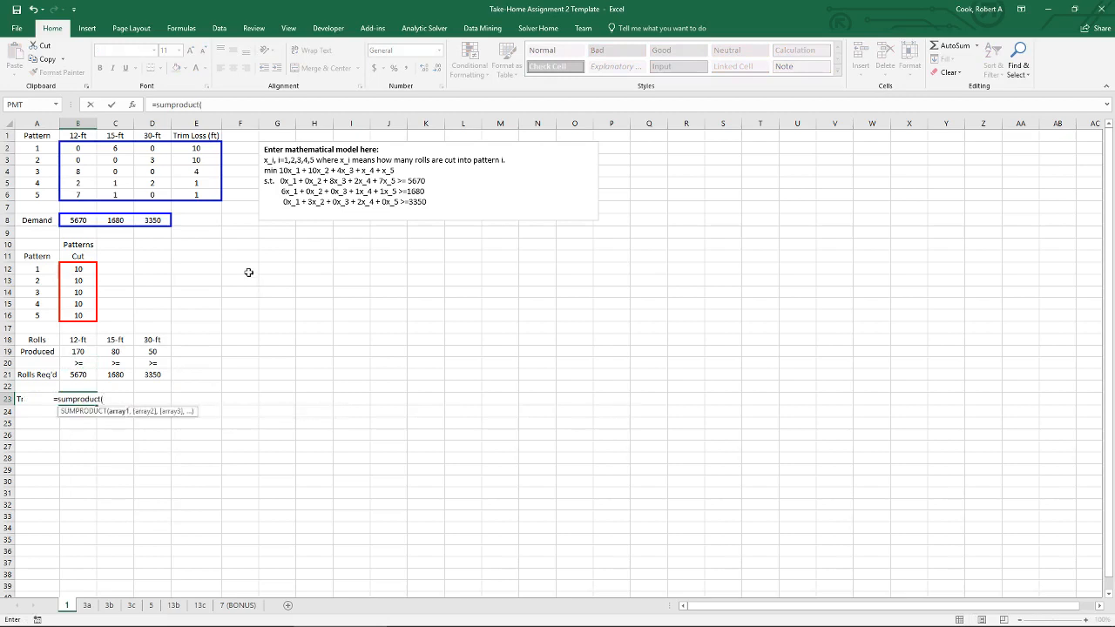
drag(209, 146, 213, 191)
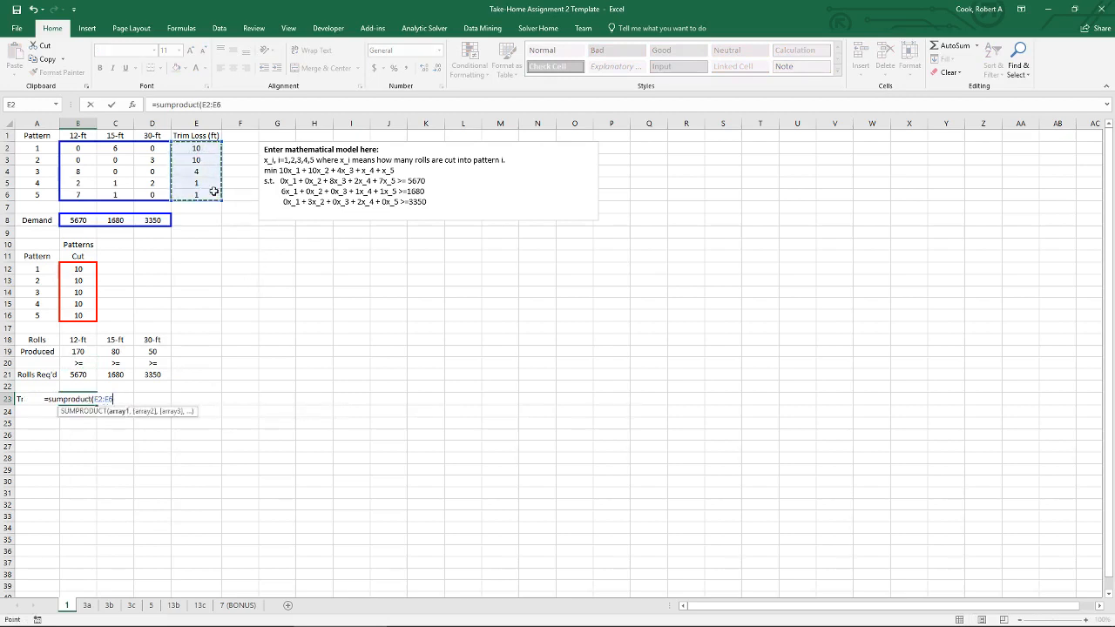
text(,)
drag(83, 269, 91, 315)
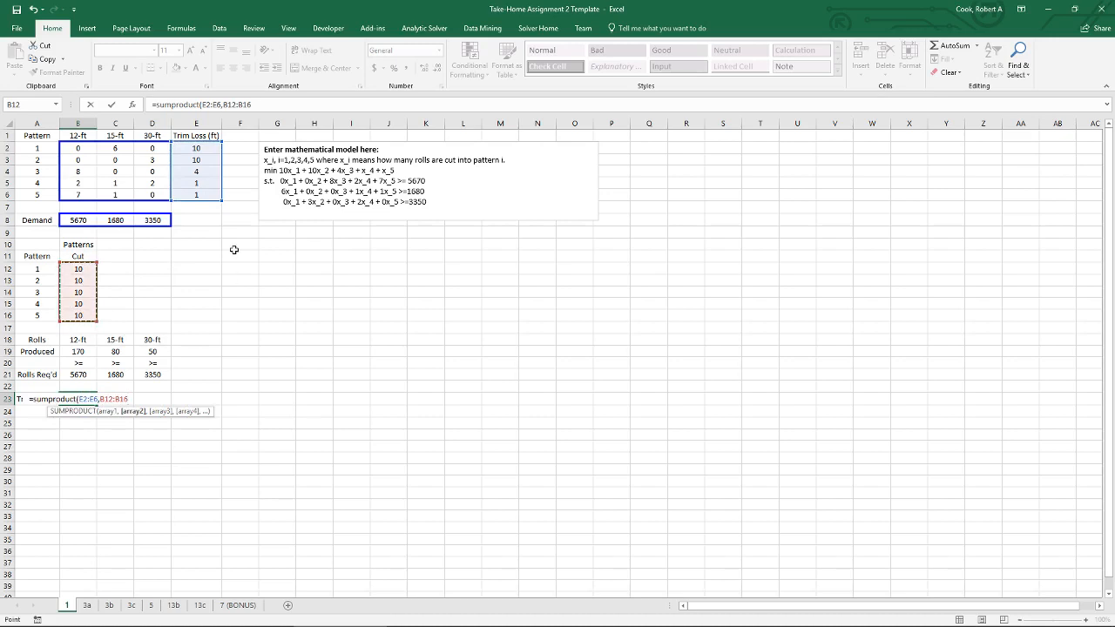
text())
key(Return)
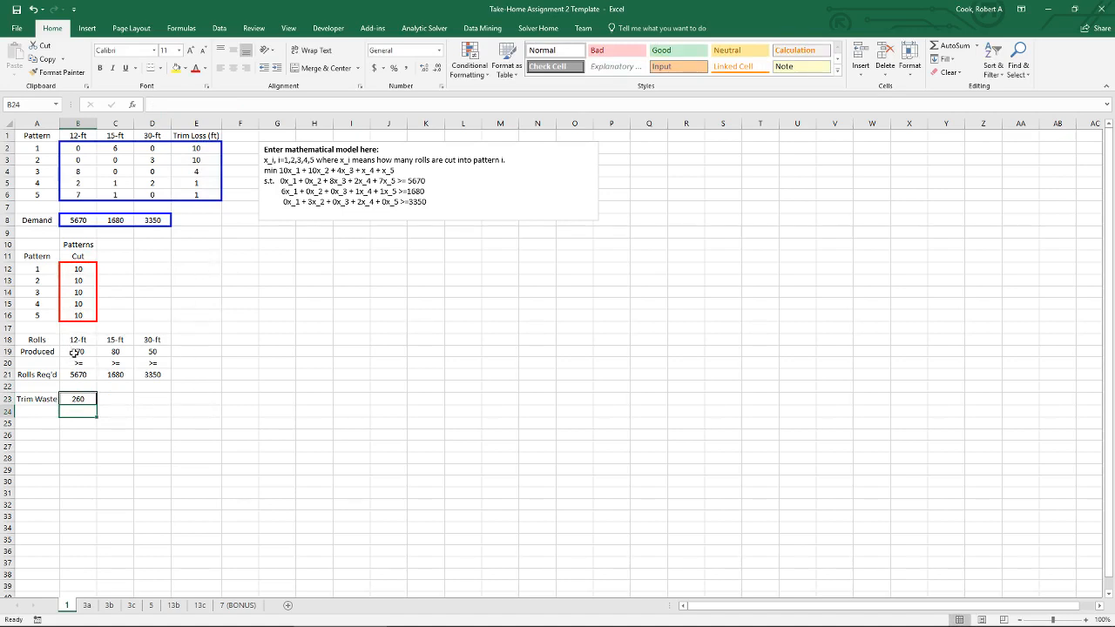
drag(81, 350, 158, 374)
click(200, 351)
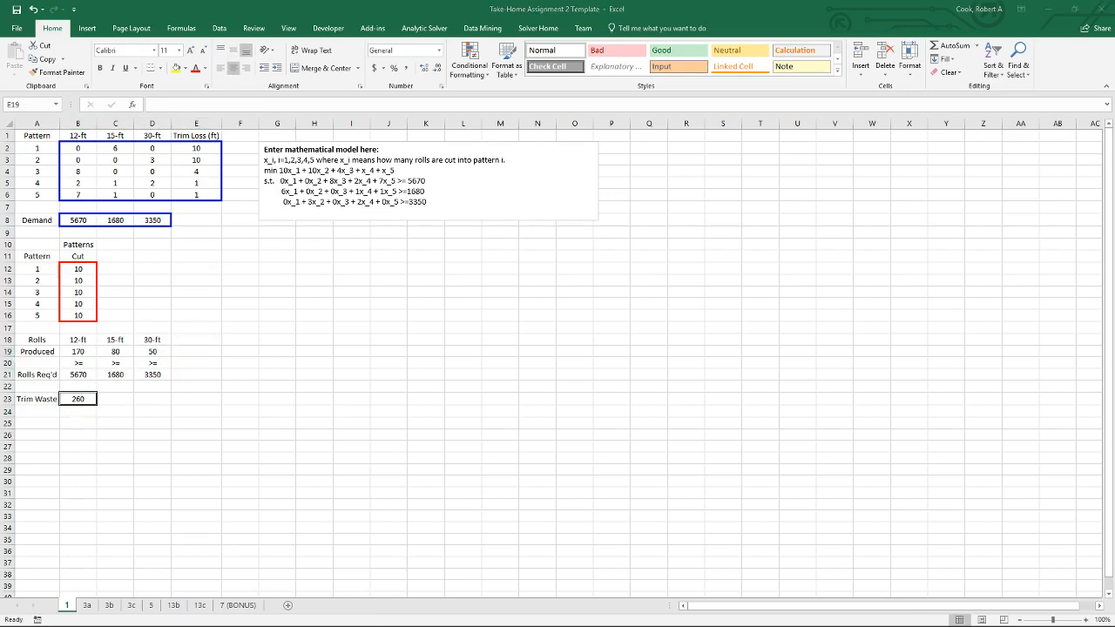
click(336, 322)
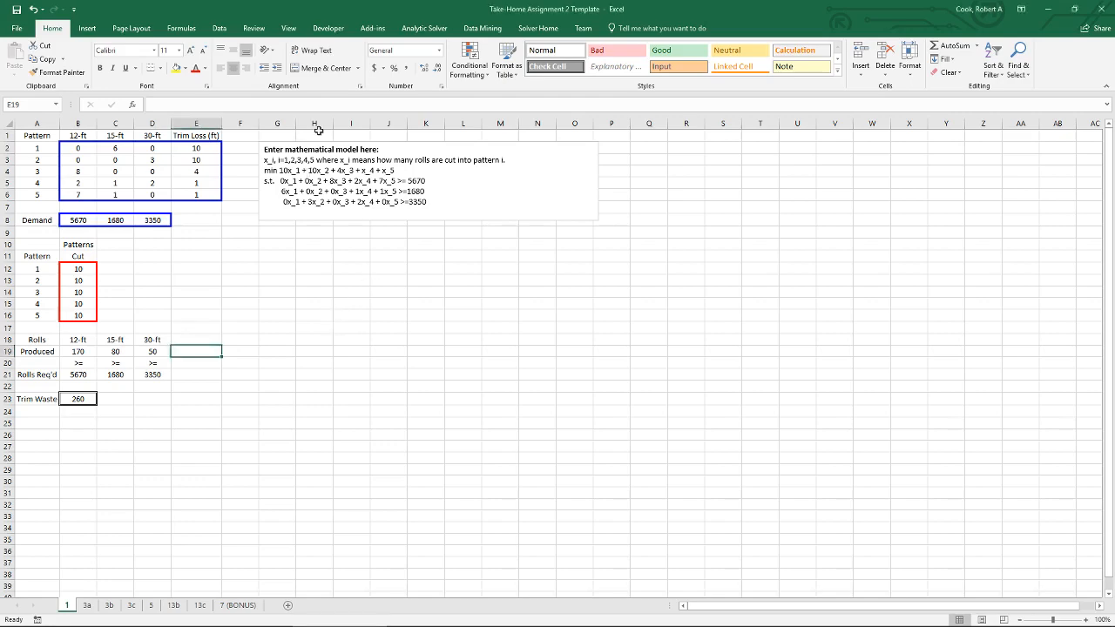
Step: Open Solver and set the trim waste cell B23 as the objective to minimize
click(219, 28)
click(922, 59)
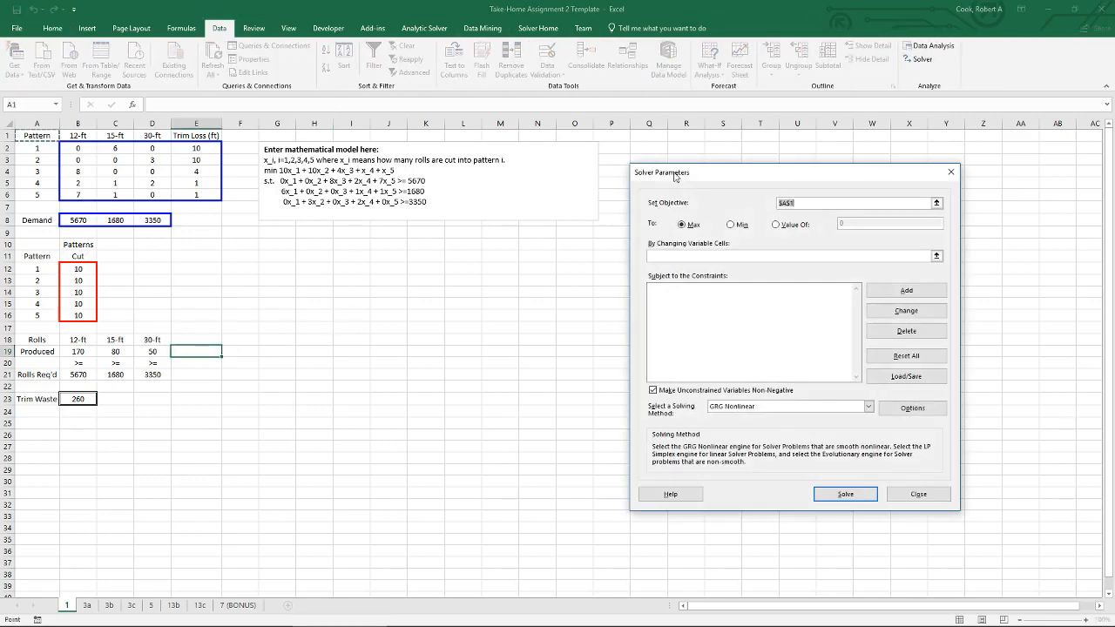
drag(731, 173, 403, 251)
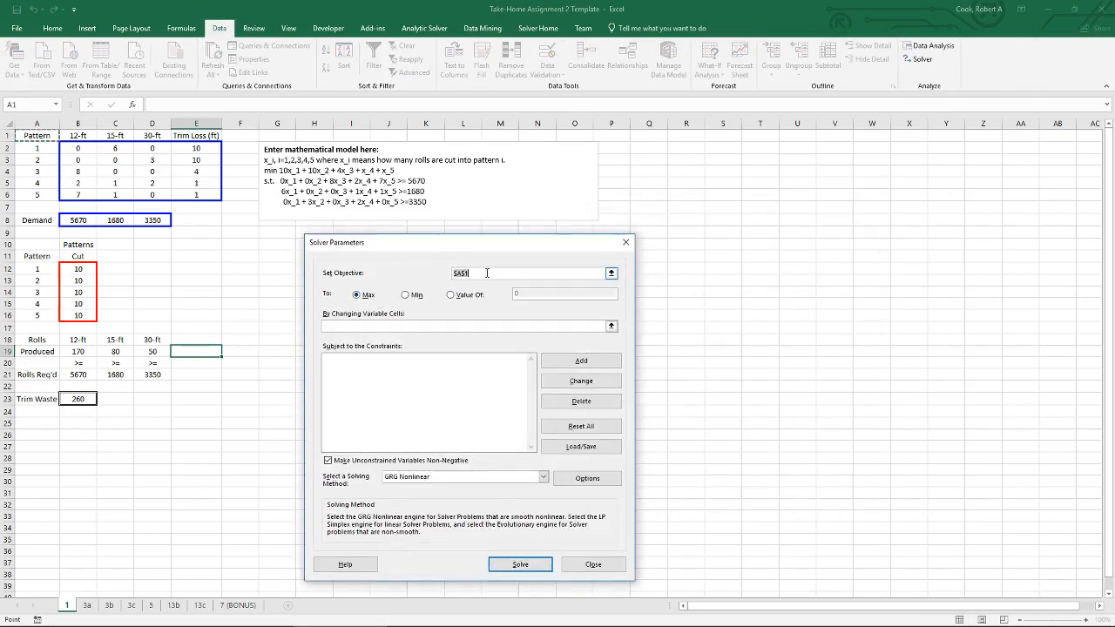
key(BackSpace)
click(78, 399)
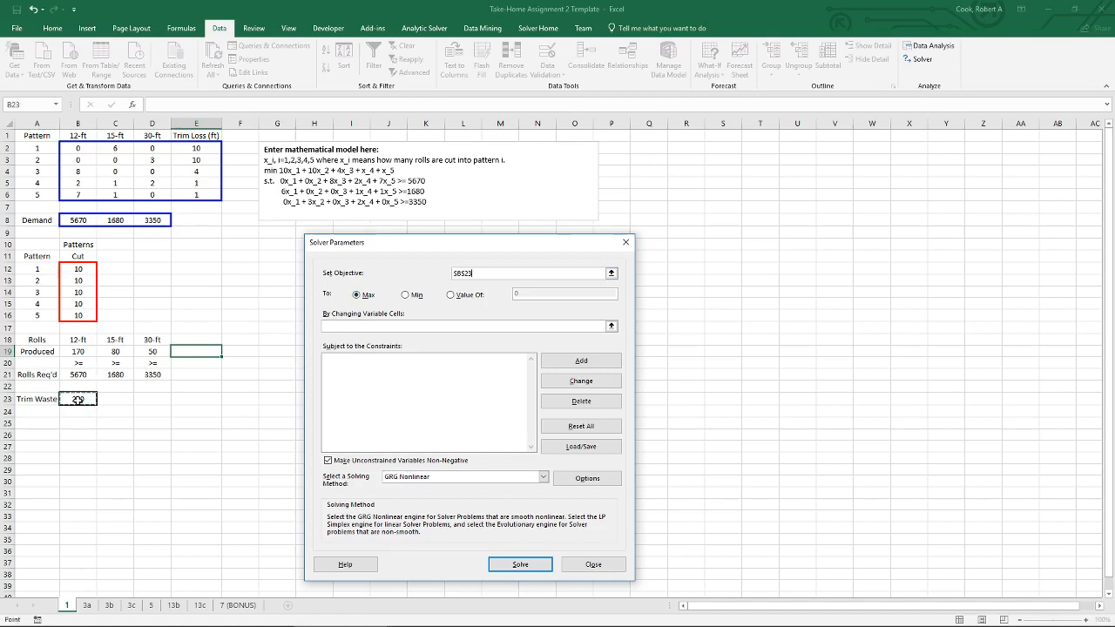
click(405, 296)
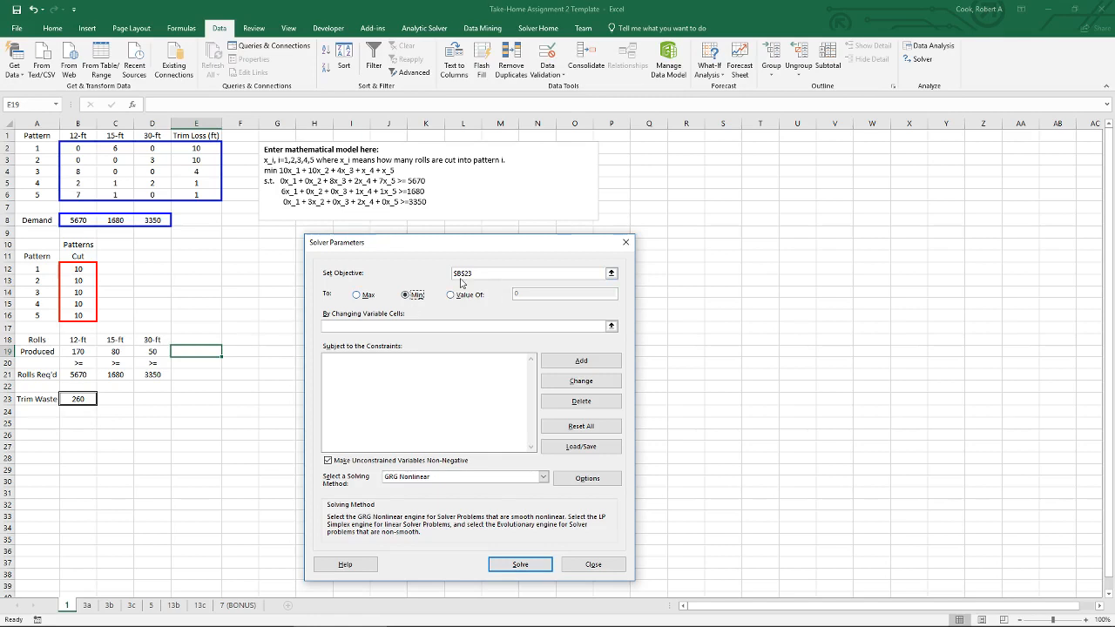
Step: Set the patterns-cut range B12:B16 as Solver's changing variable cells
click(341, 327)
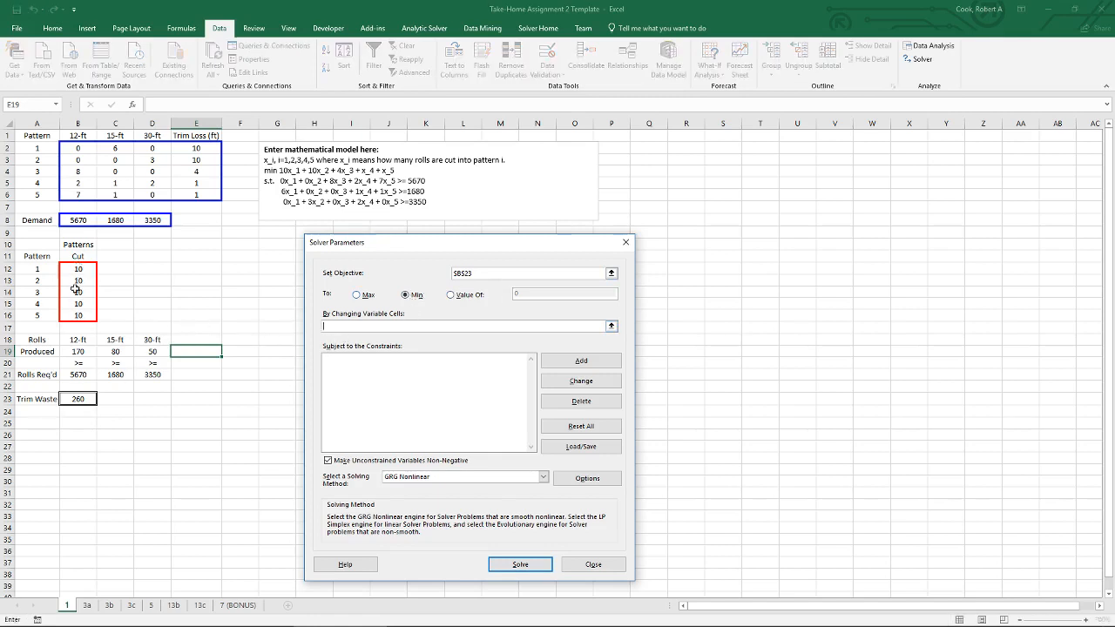
drag(67, 268, 76, 313)
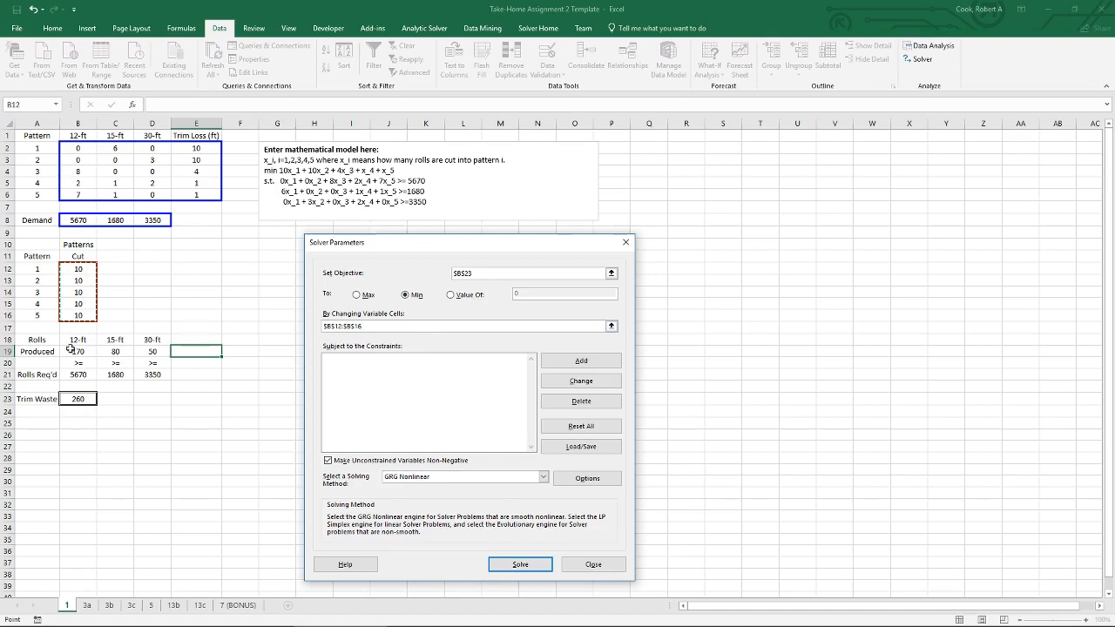
click(390, 359)
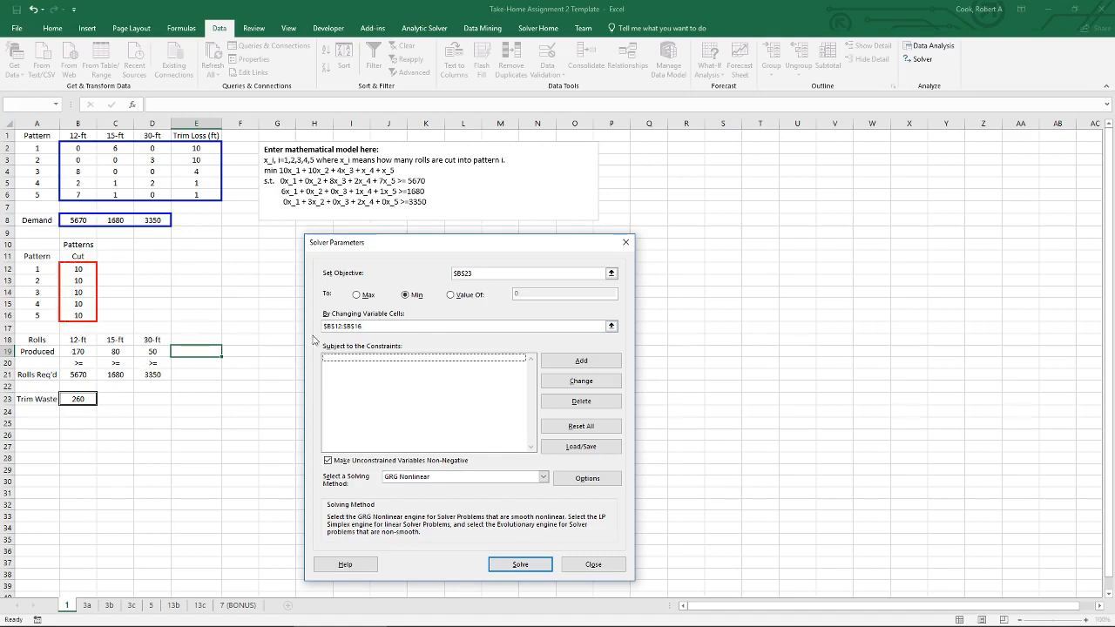
Step: Add a Solver constraint requiring the rolls produced in B19:D19 to be >= the rolls required in B21:D21
click(587, 362)
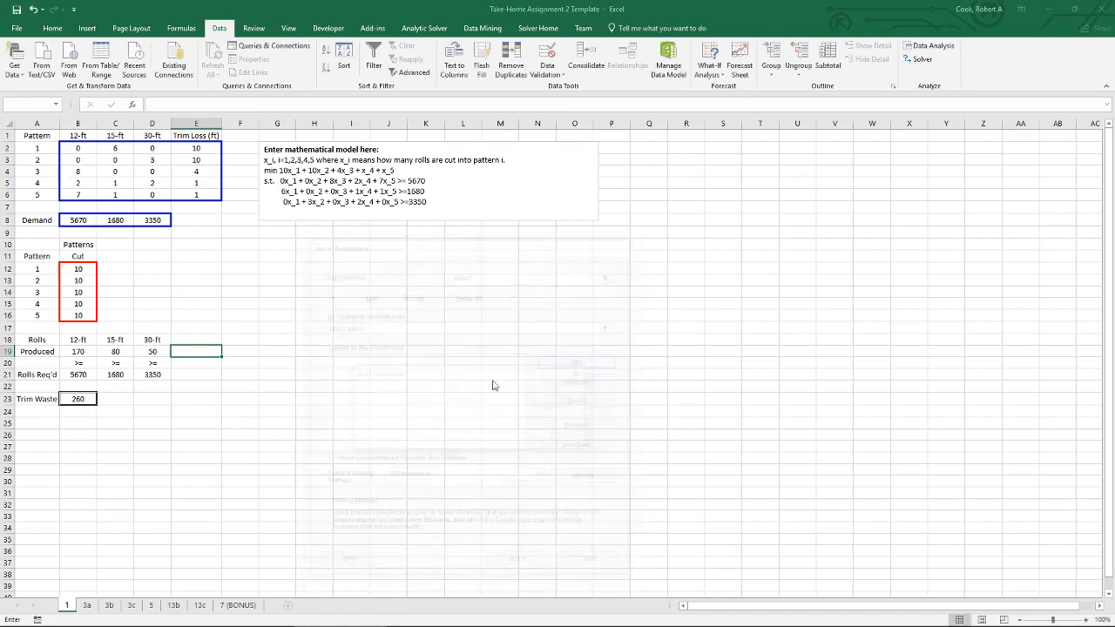
drag(75, 352, 158, 354)
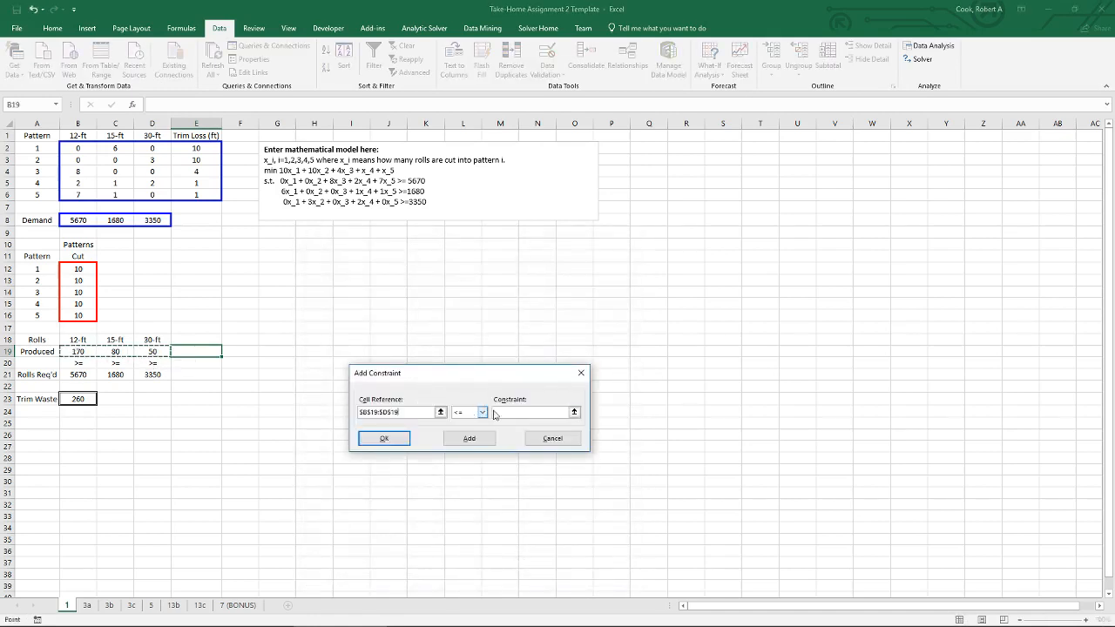
click(482, 412)
click(465, 437)
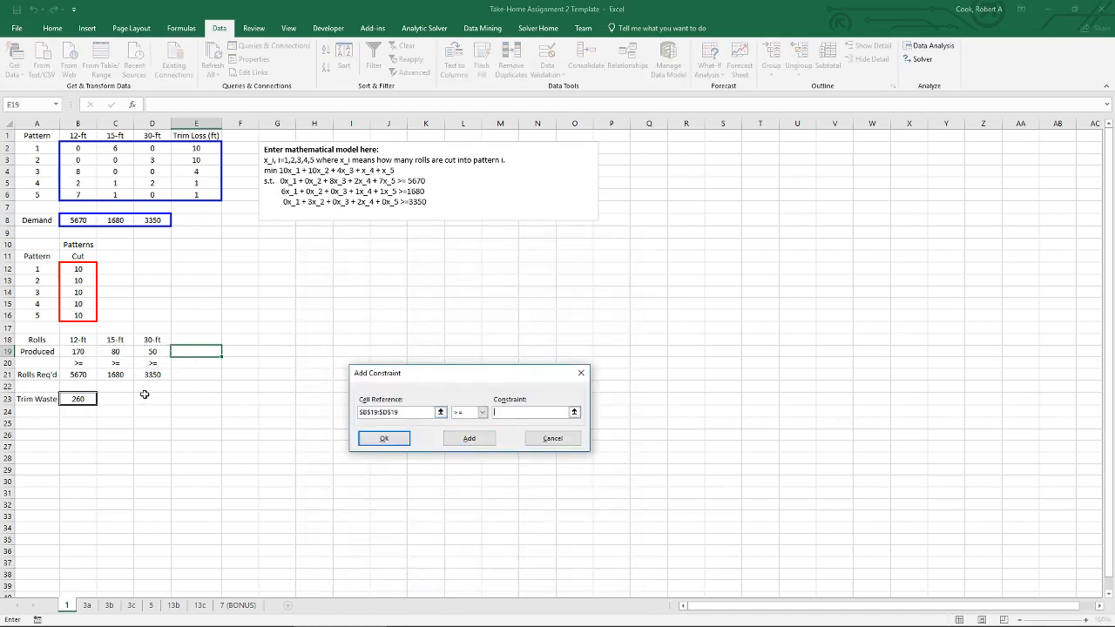
drag(75, 375, 161, 376)
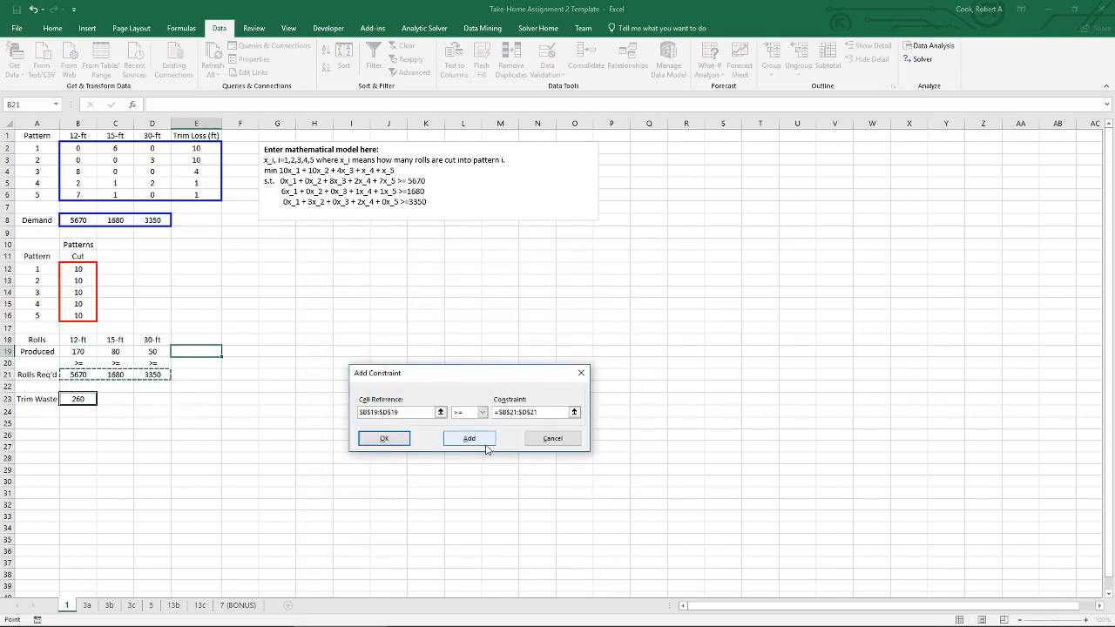
click(480, 443)
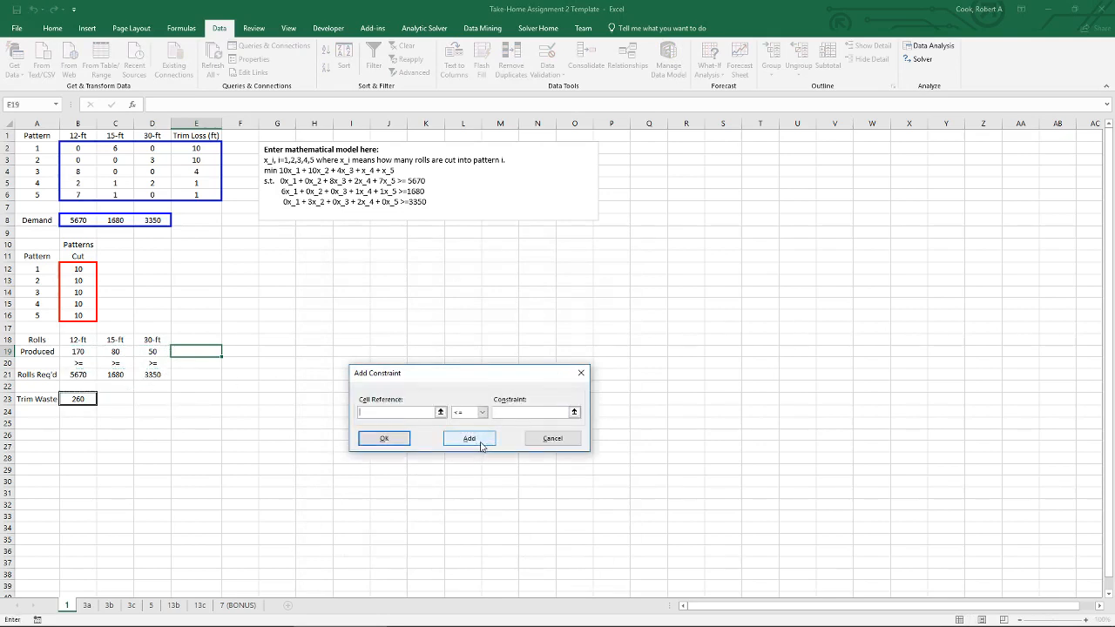
Step: Add a constraint making the patterns-cut cells B12:B16 integer and return to the Solver parameters
drag(80, 270, 78, 316)
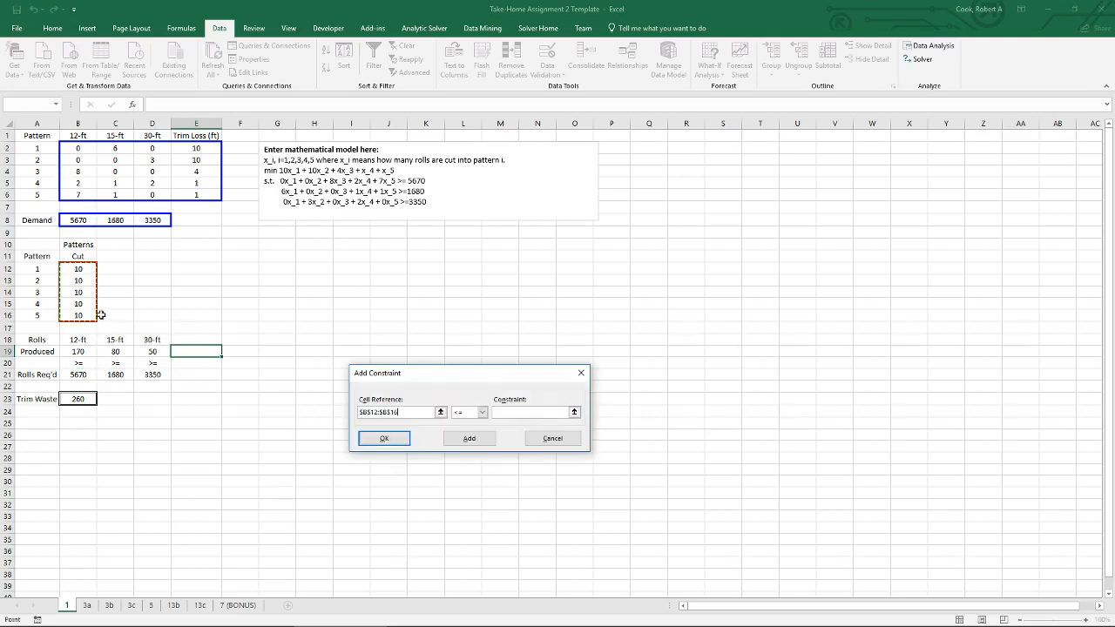
click(481, 412)
click(468, 446)
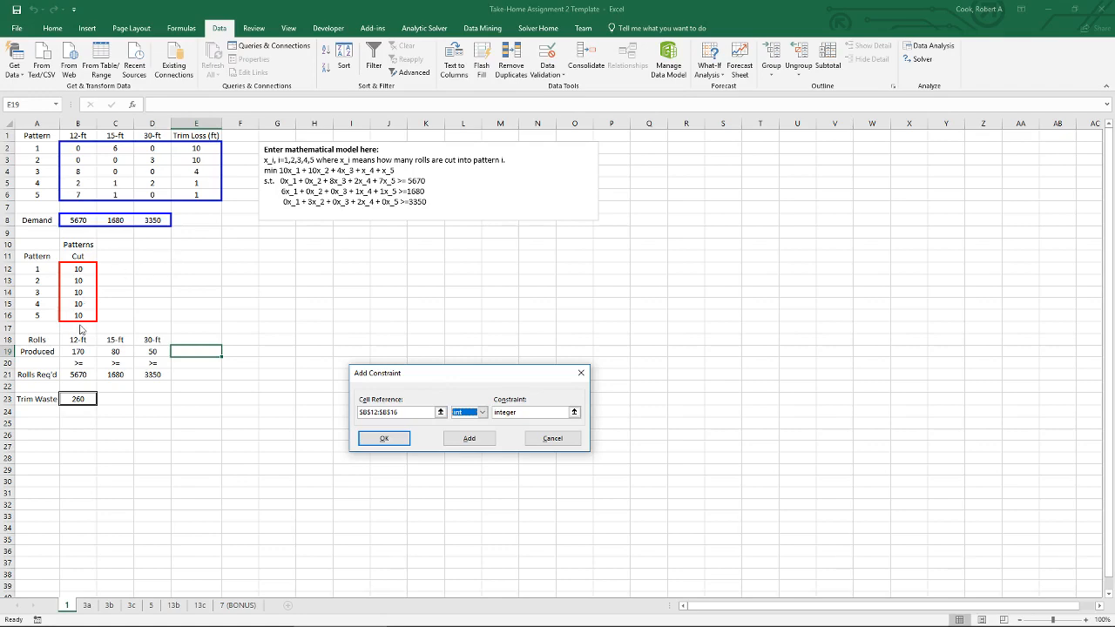
click(384, 438)
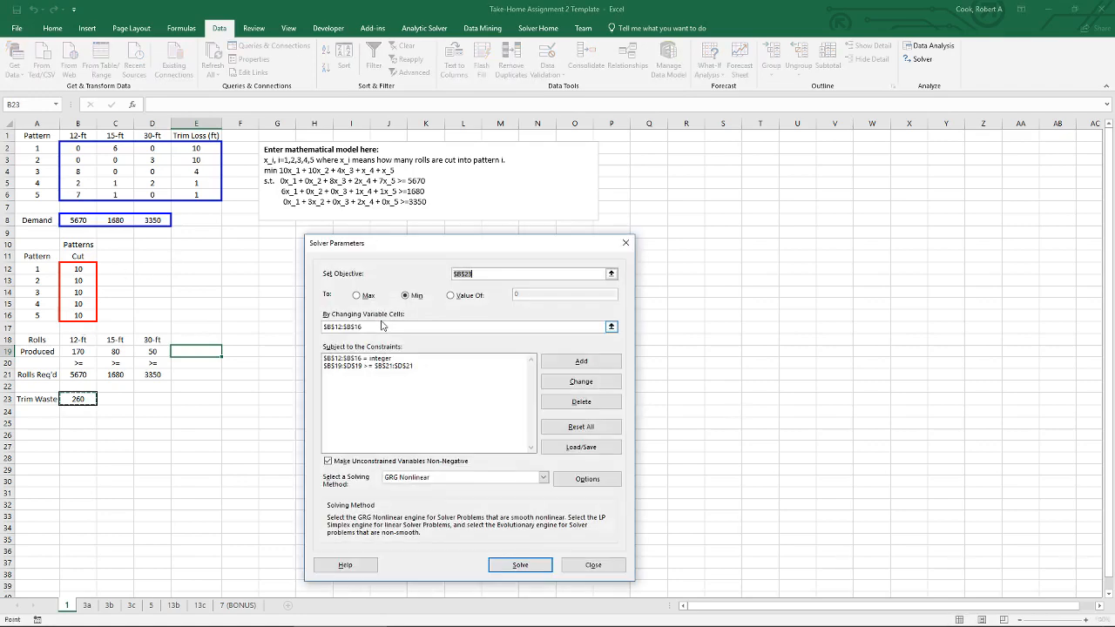
Step: Choose Simplex LP as the solving method and turn off the option making unconstrained variables non-negative
click(445, 481)
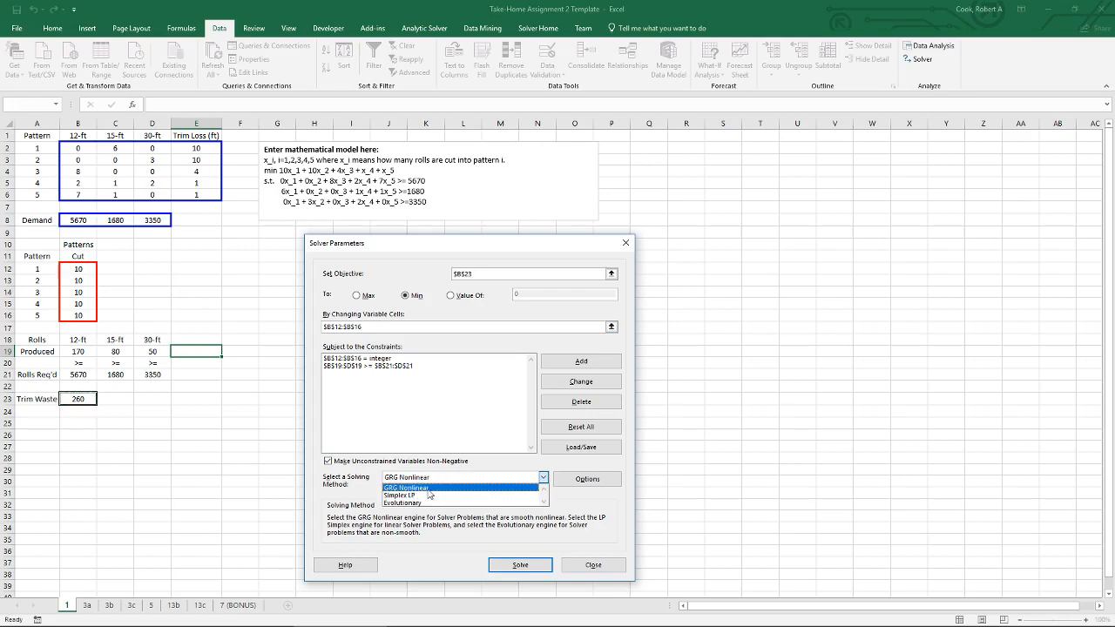
click(429, 495)
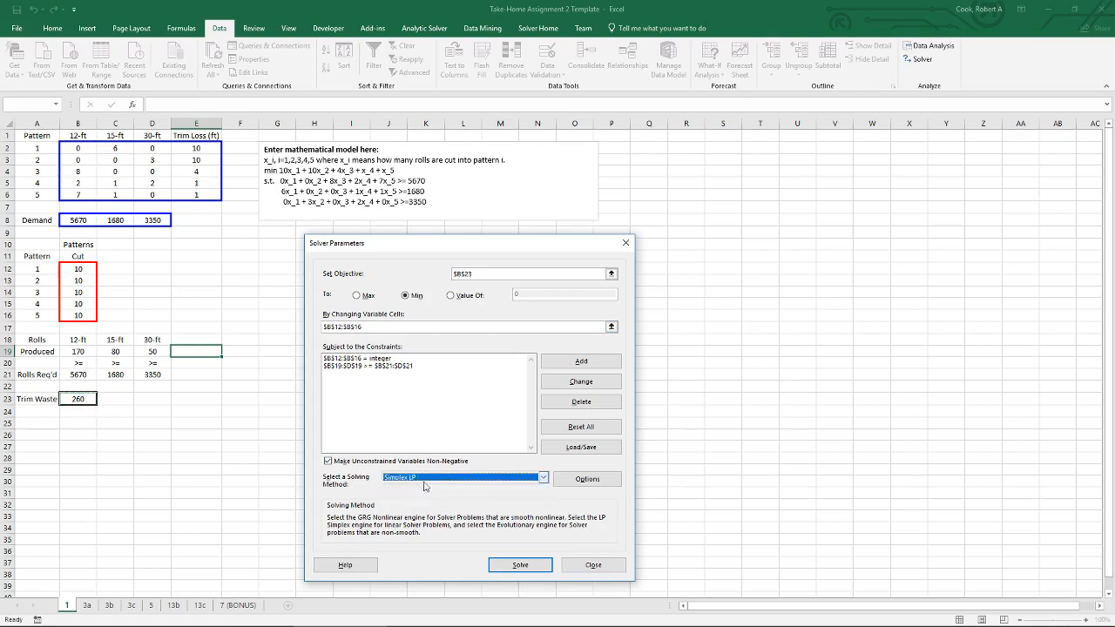
click(453, 462)
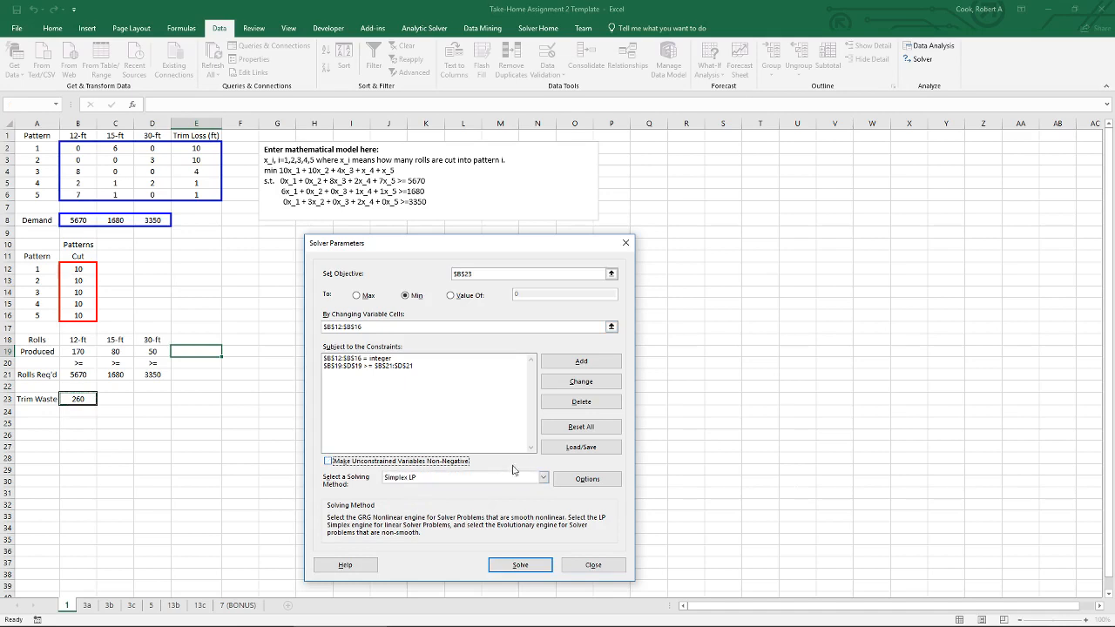
Step: Turn the option making unconstrained variables non-negative back on, then solve the model and keep the Solver solution
click(397, 462)
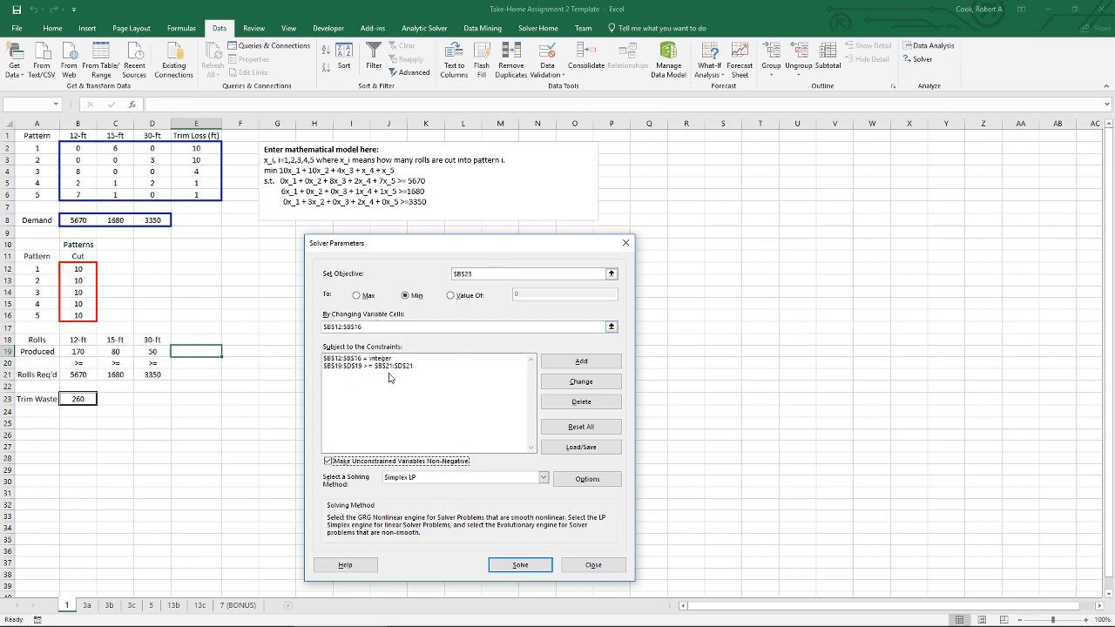
click(516, 568)
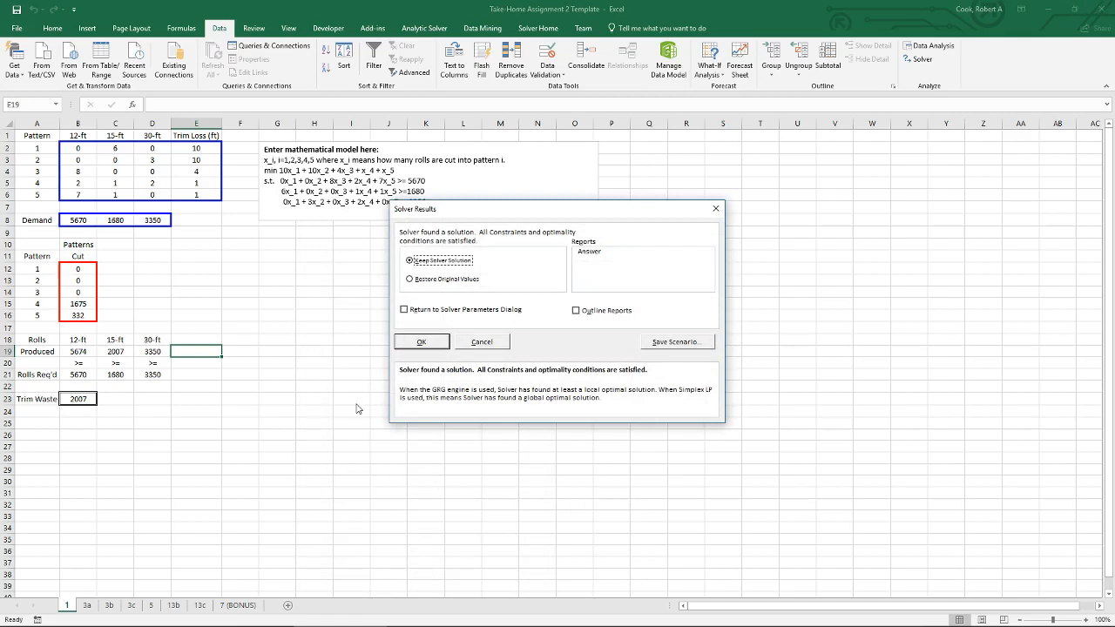
click(429, 341)
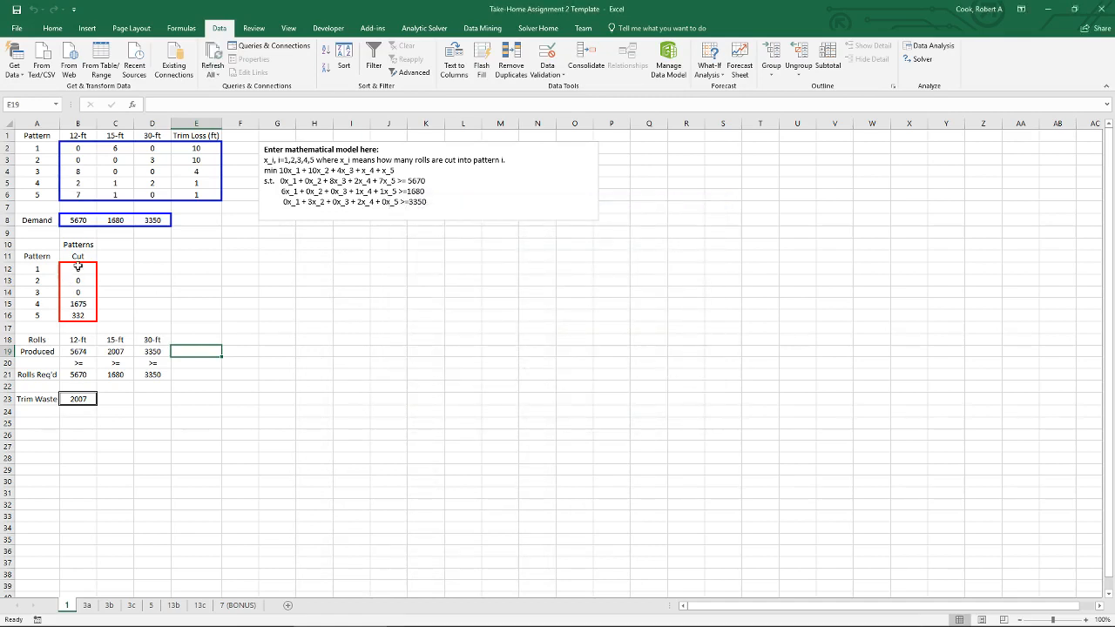
Step: Review the solved number of rolls cut for each pattern in B12:B16
drag(78, 268, 80, 292)
click(199, 269)
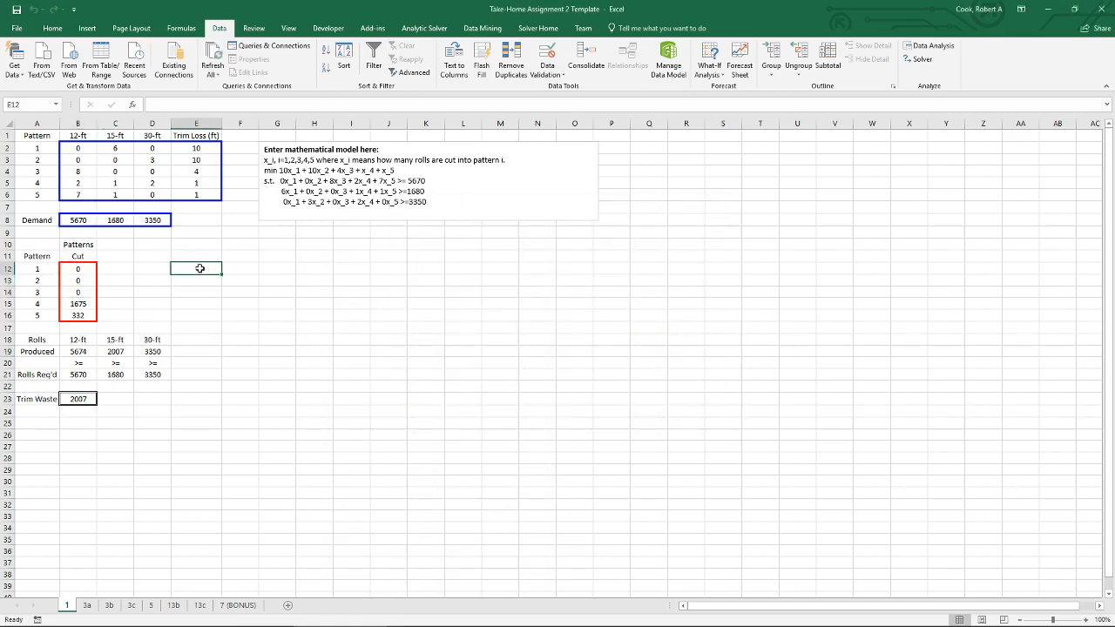
click(86, 303)
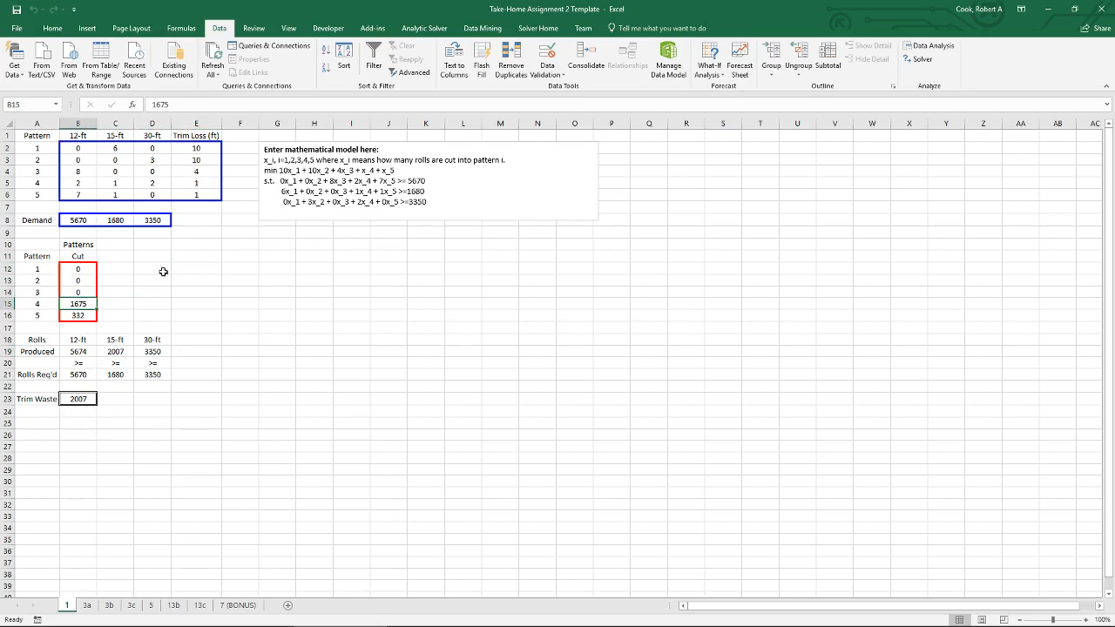
key(Down)
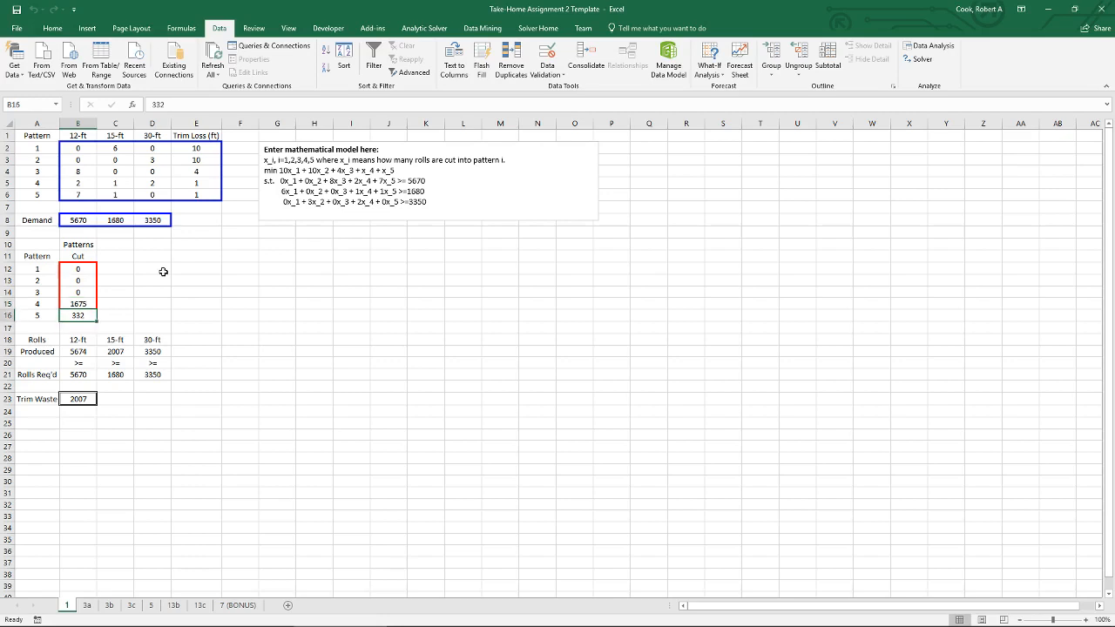